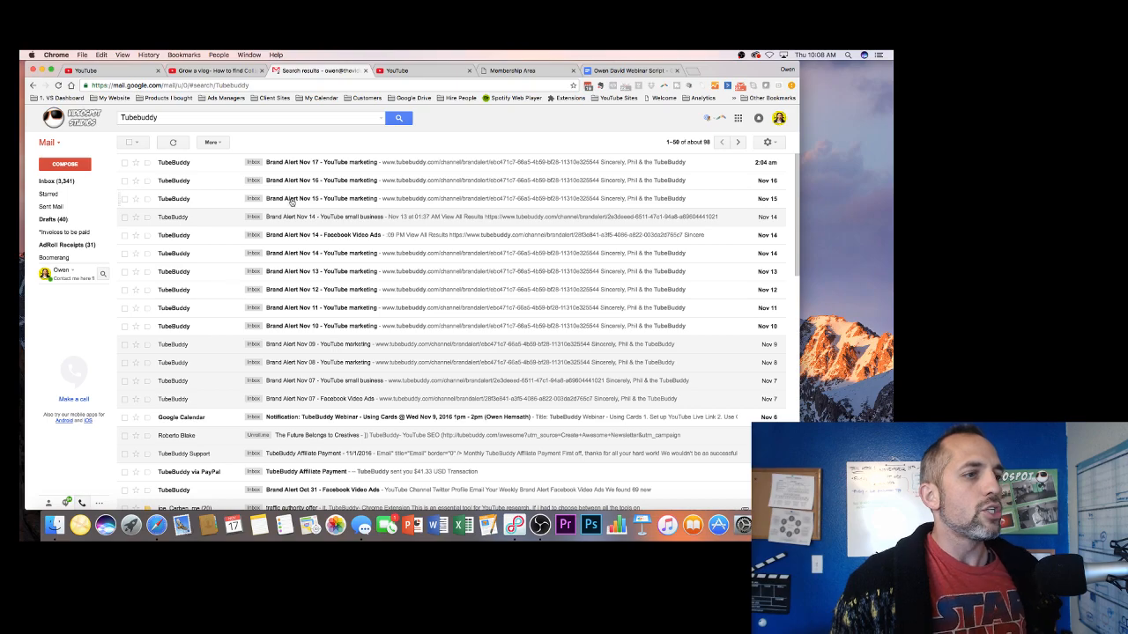
Open the Nov 15 YouTube marketing alert and its first result, 'How Do I Know What Marketing is Working?'
click(289, 201)
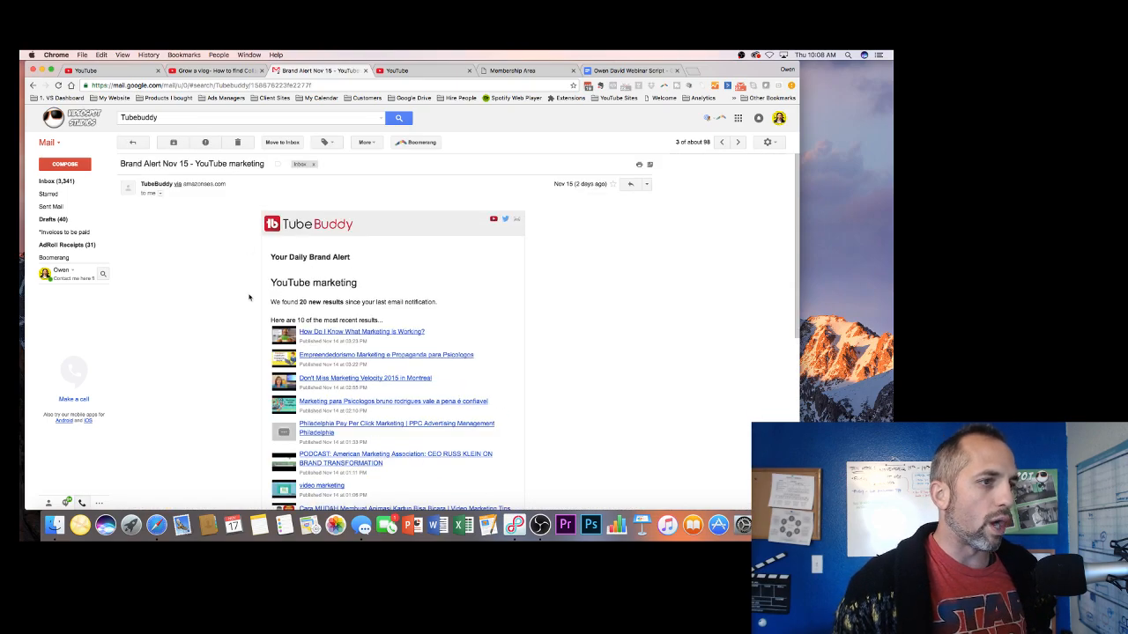
drag(361, 283, 250, 284)
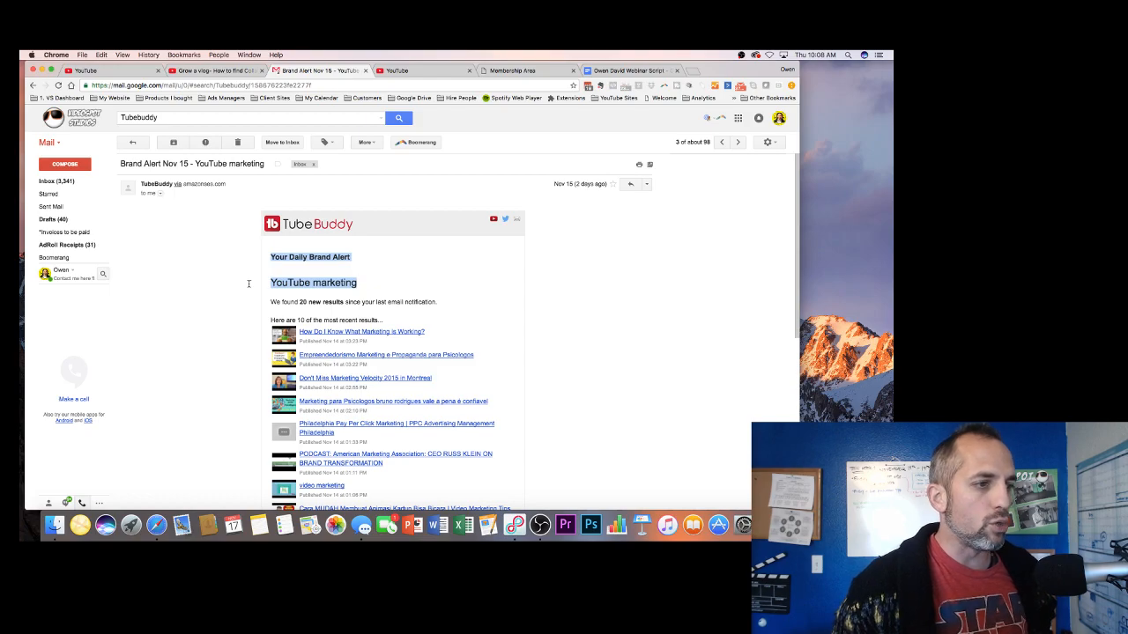
scroll(368, 346, down, 3)
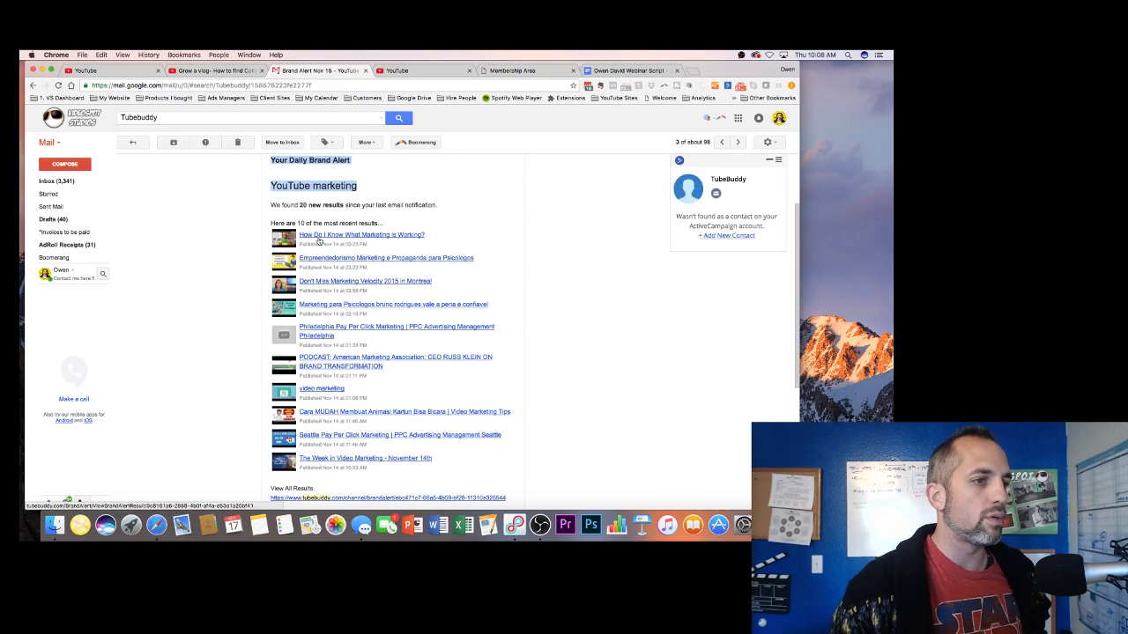
scroll(319, 240, down, 1)
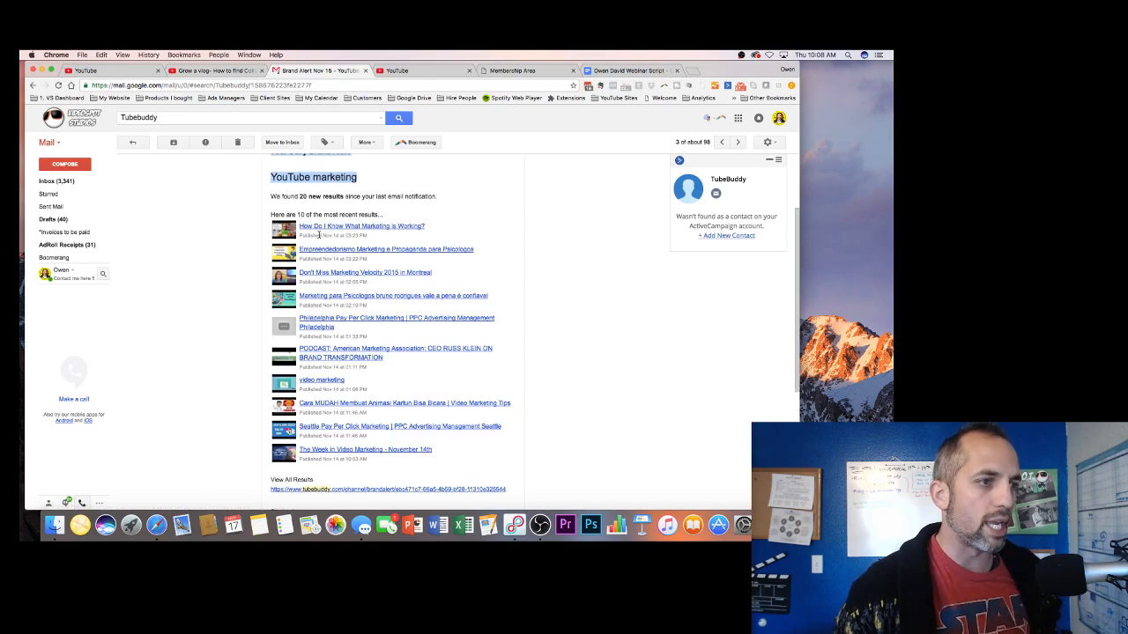
click(316, 227)
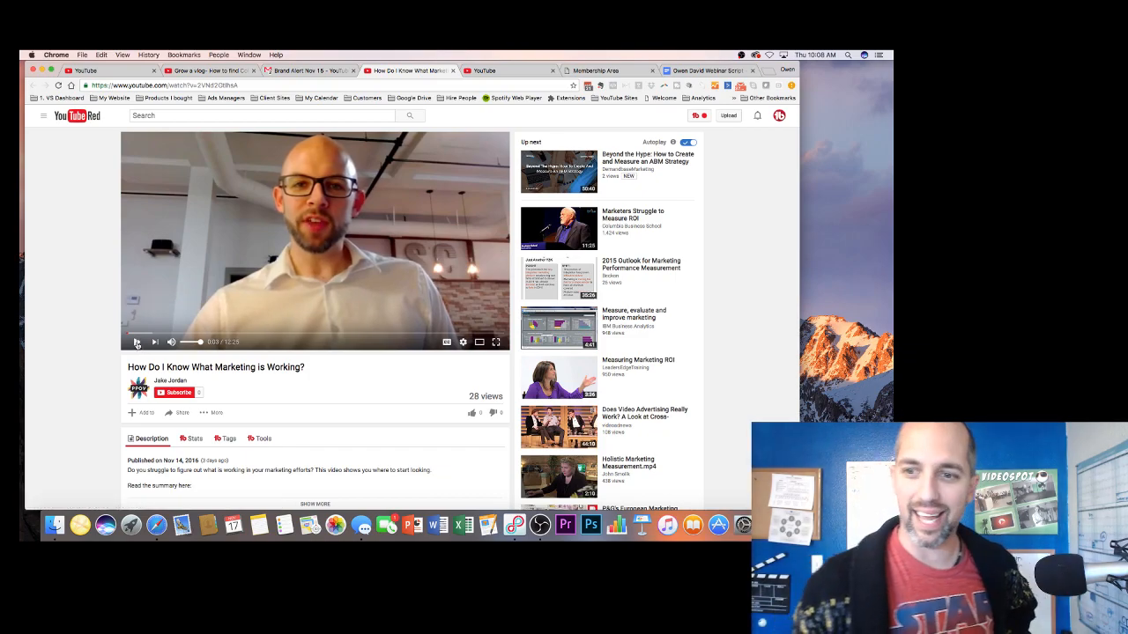
Play and pause the marketing video, then go to its creator's channel page
click(137, 343)
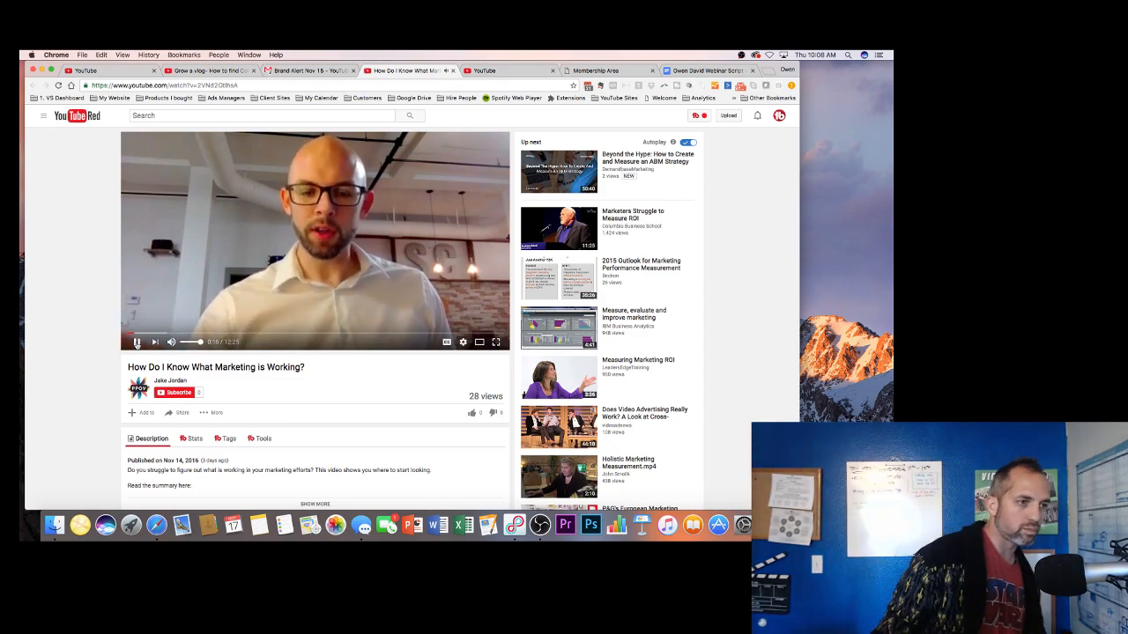
click(137, 342)
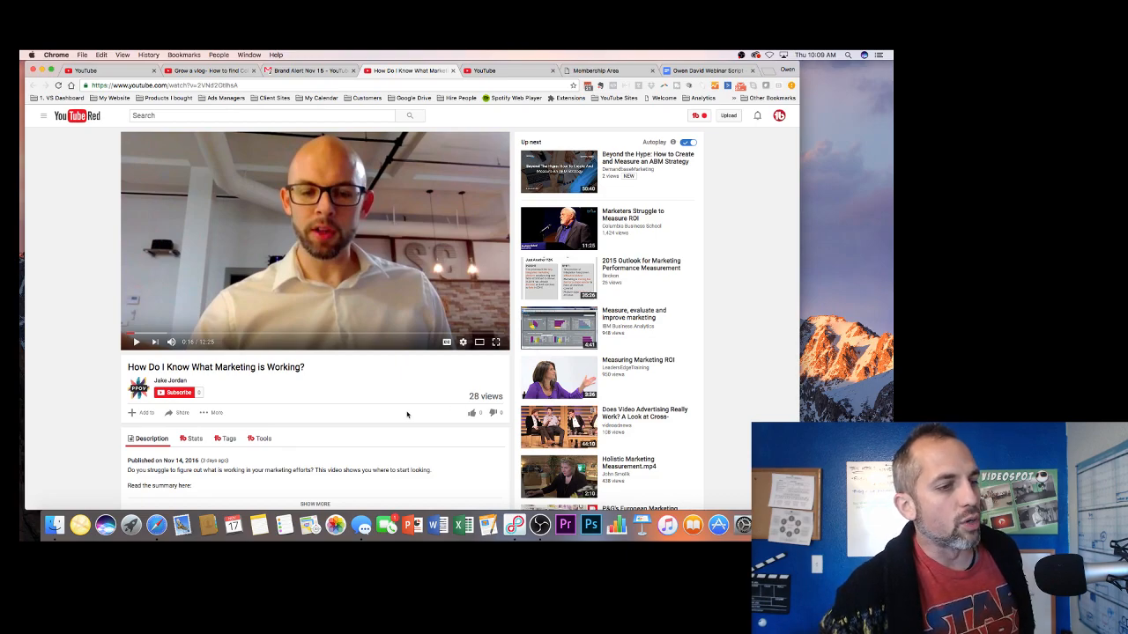
click(170, 382)
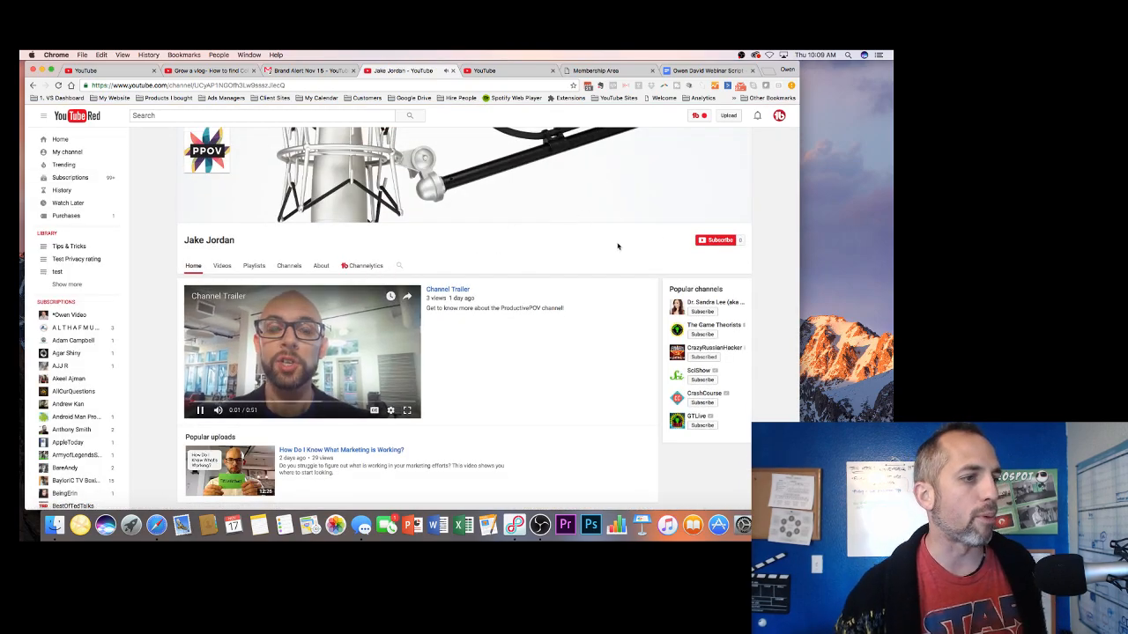
Pause the channel trailer and switch back to the Nov 15 Brand Alert email
click(200, 410)
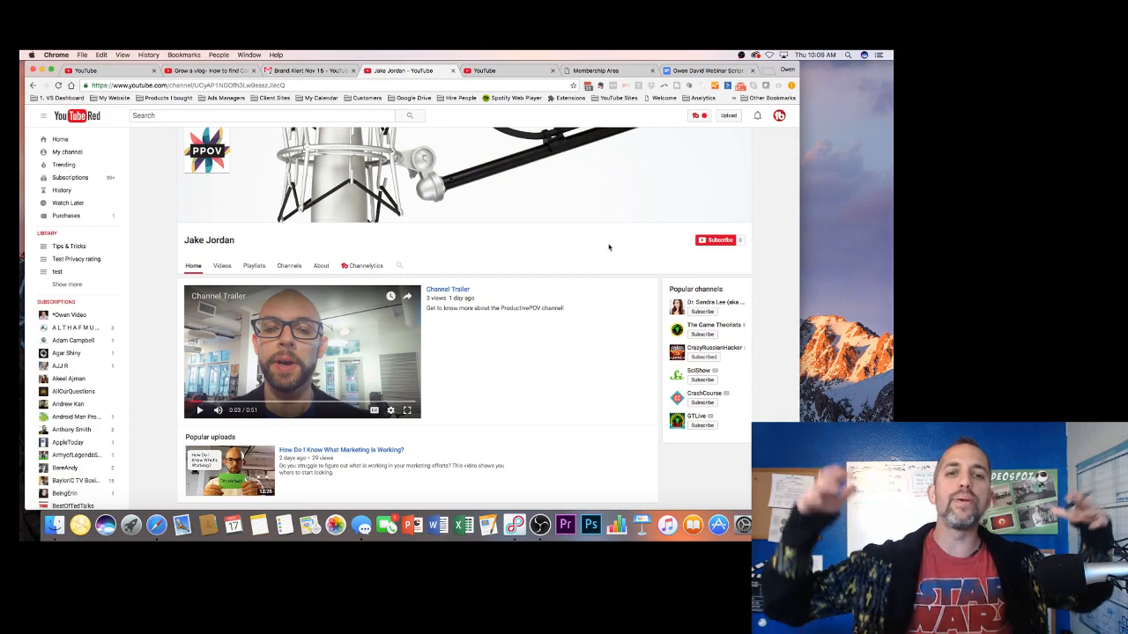
click(297, 71)
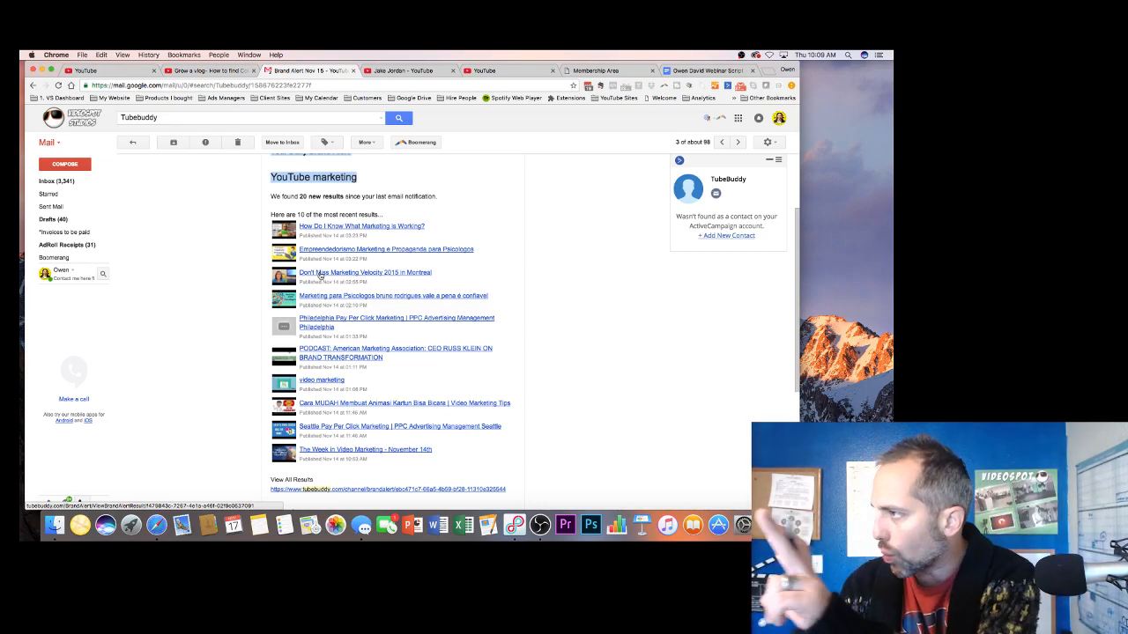
Open and pause the 'Don't Miss Marketing Velocity 2015 in Montreal' result, then return to Gmail
click(320, 276)
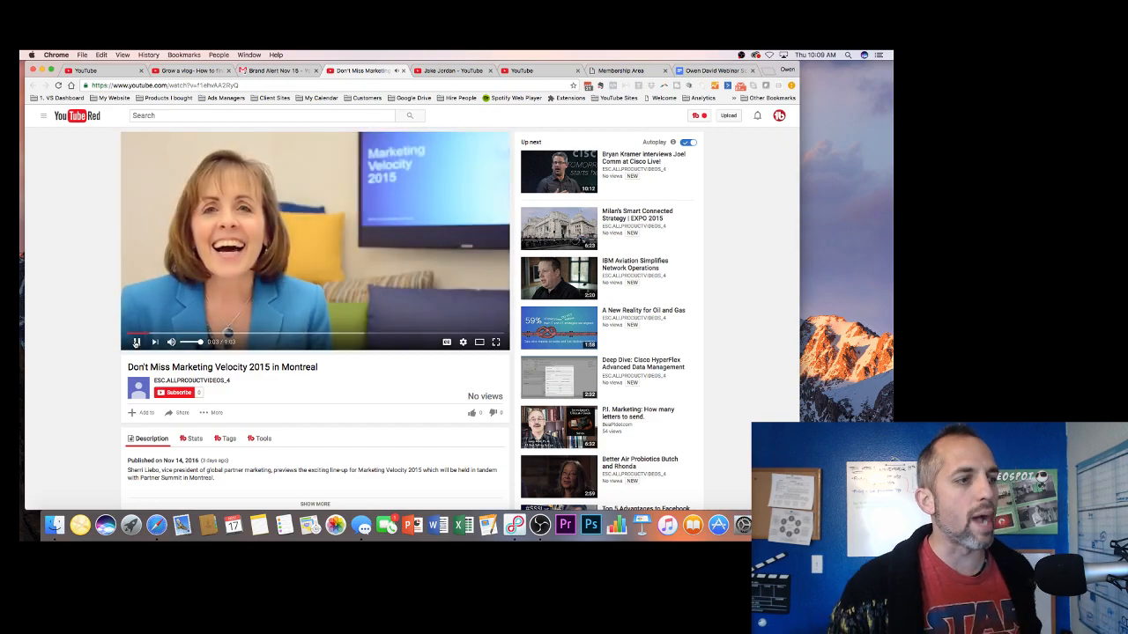
click(137, 342)
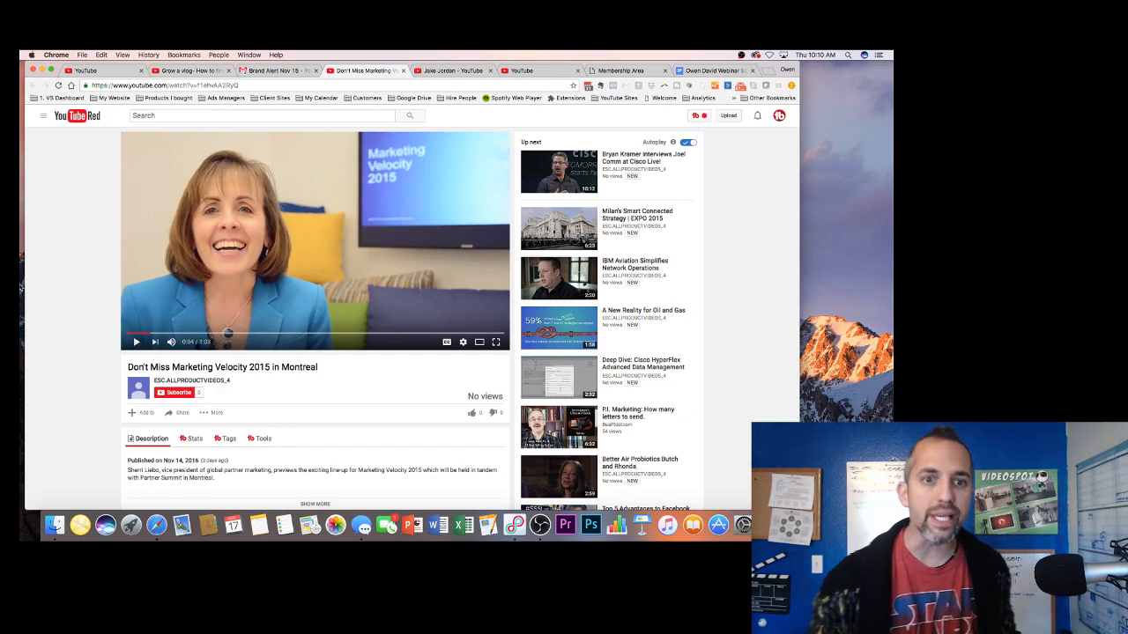
click(261, 71)
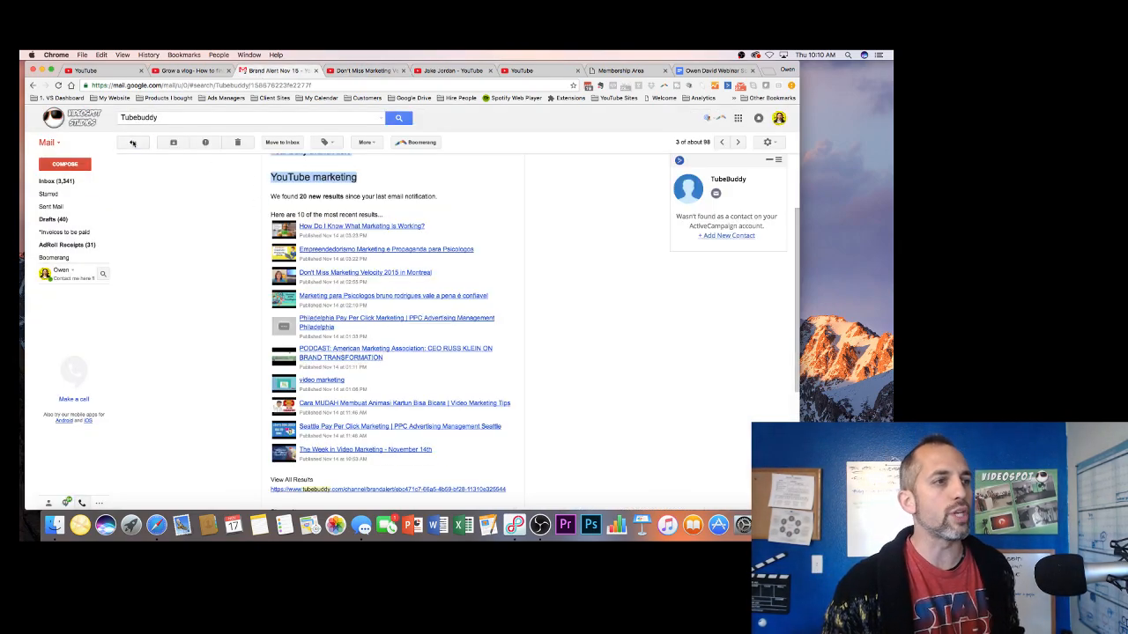
Return to the TubeBuddy alert list and open the Nov 14 'Facebook Video Ads' Brand Alert
click(132, 144)
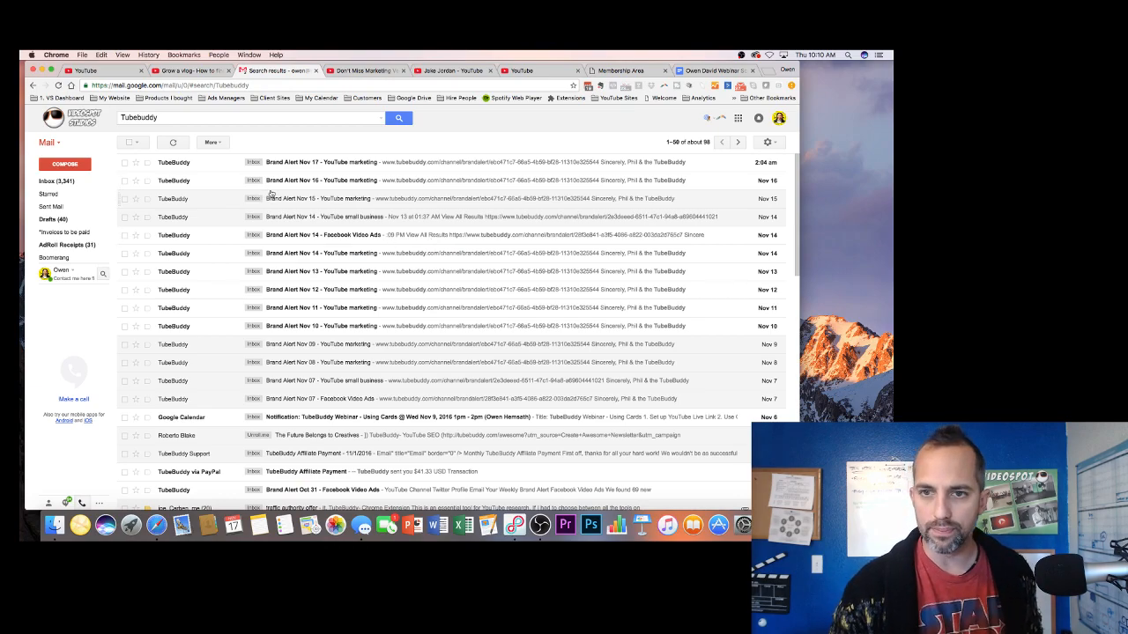
click(344, 240)
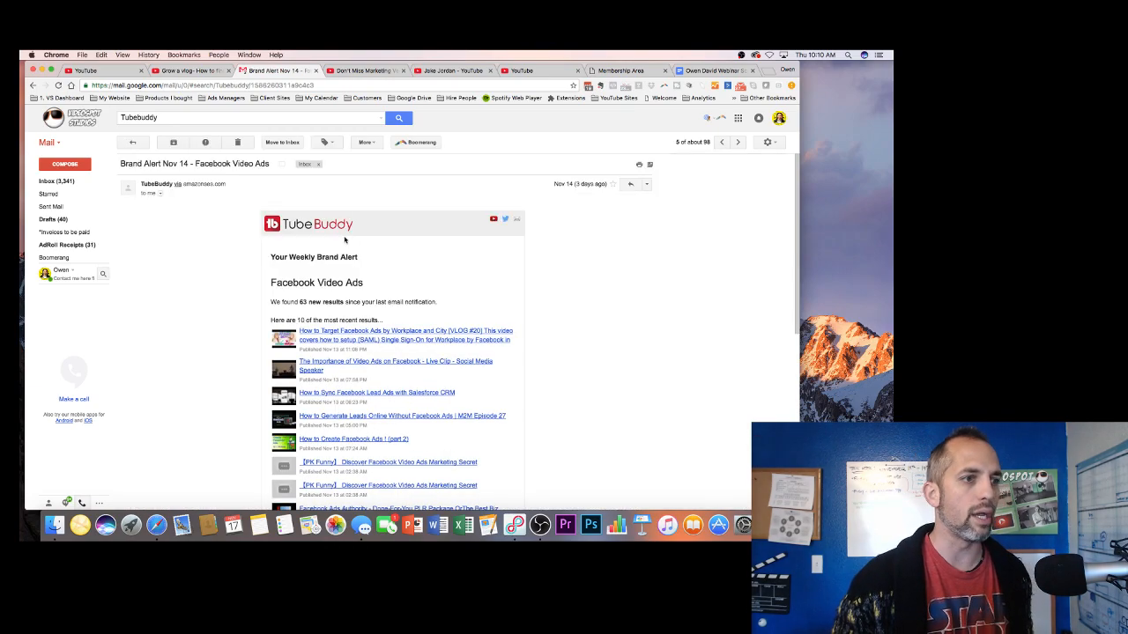
scroll(222, 314, down, 3)
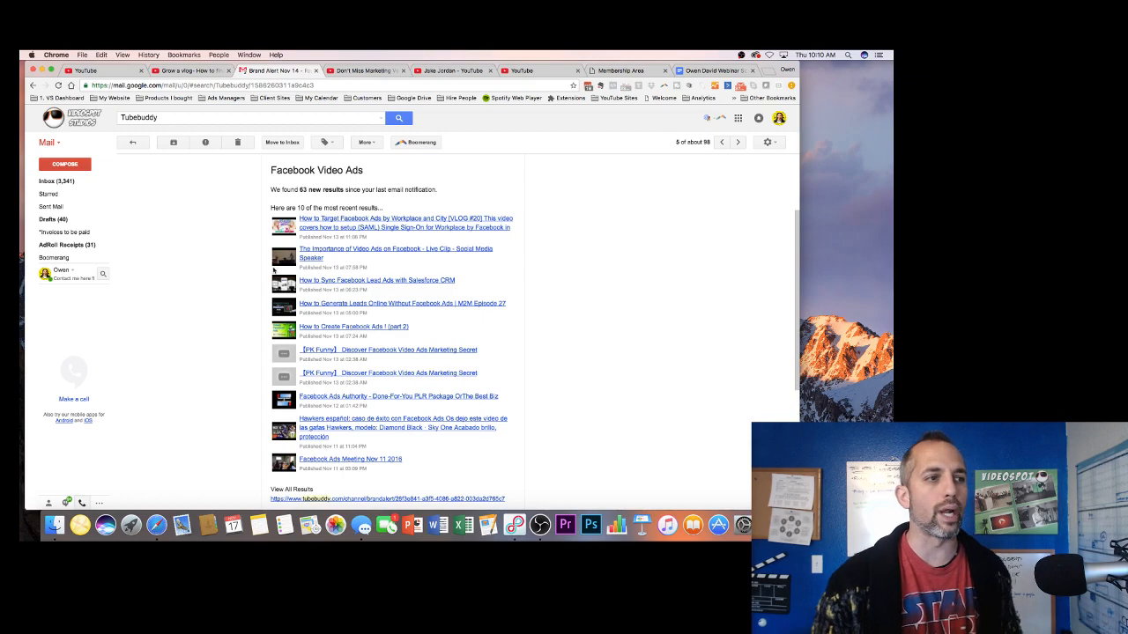
drag(364, 170, 270, 170)
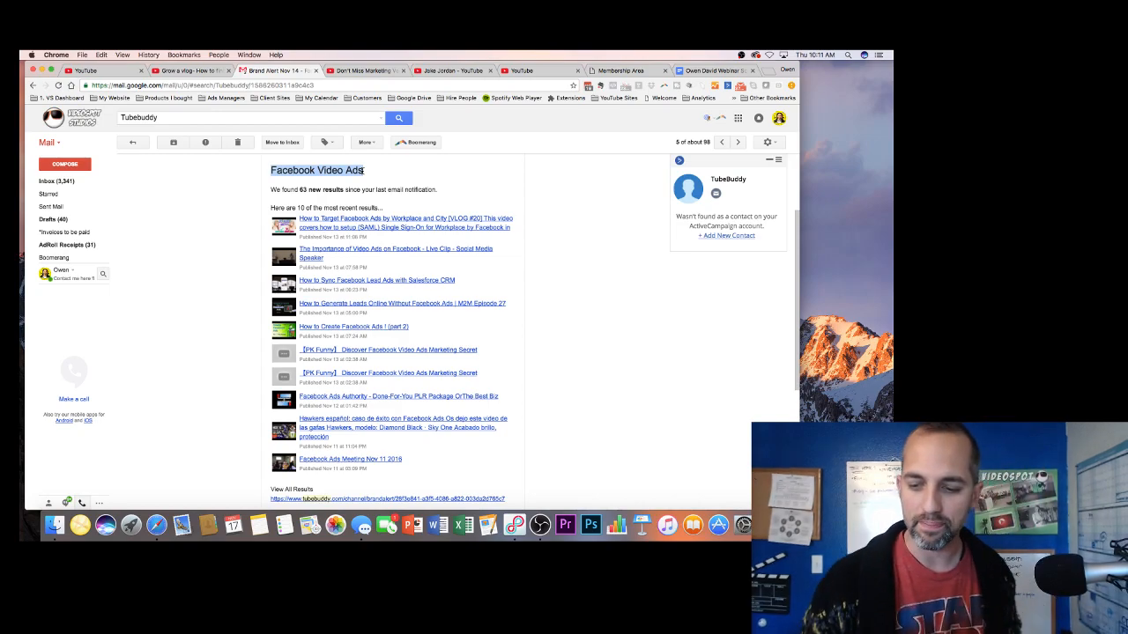
Try the first Facebook ads result, then open 'The Importance of Video Ads on Facebook - Live Clip' instead
click(349, 221)
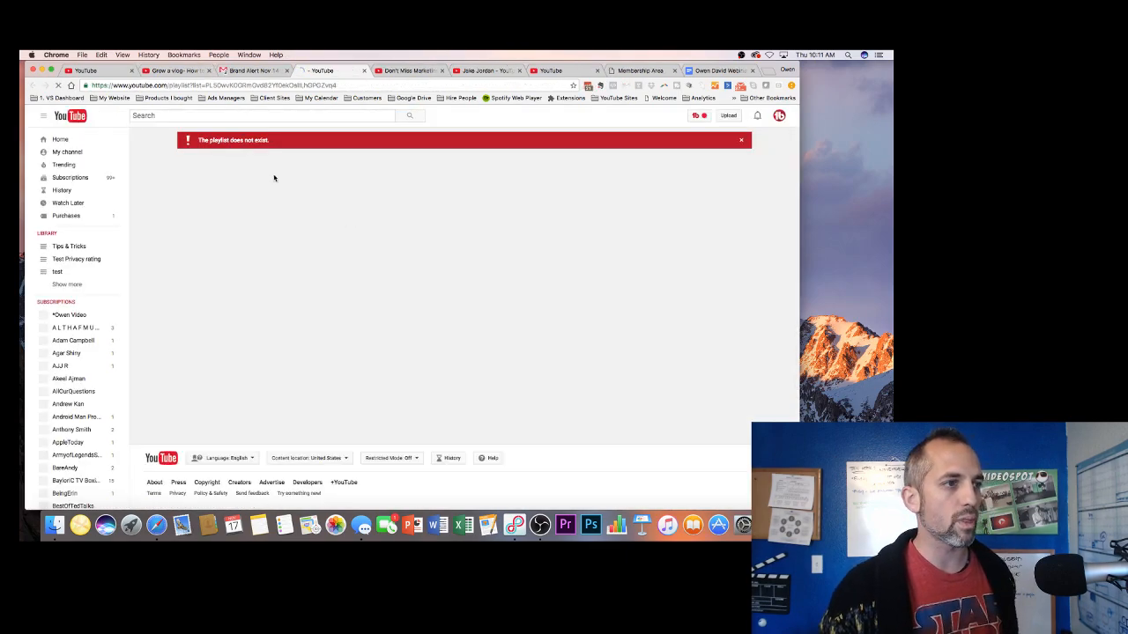
click(231, 71)
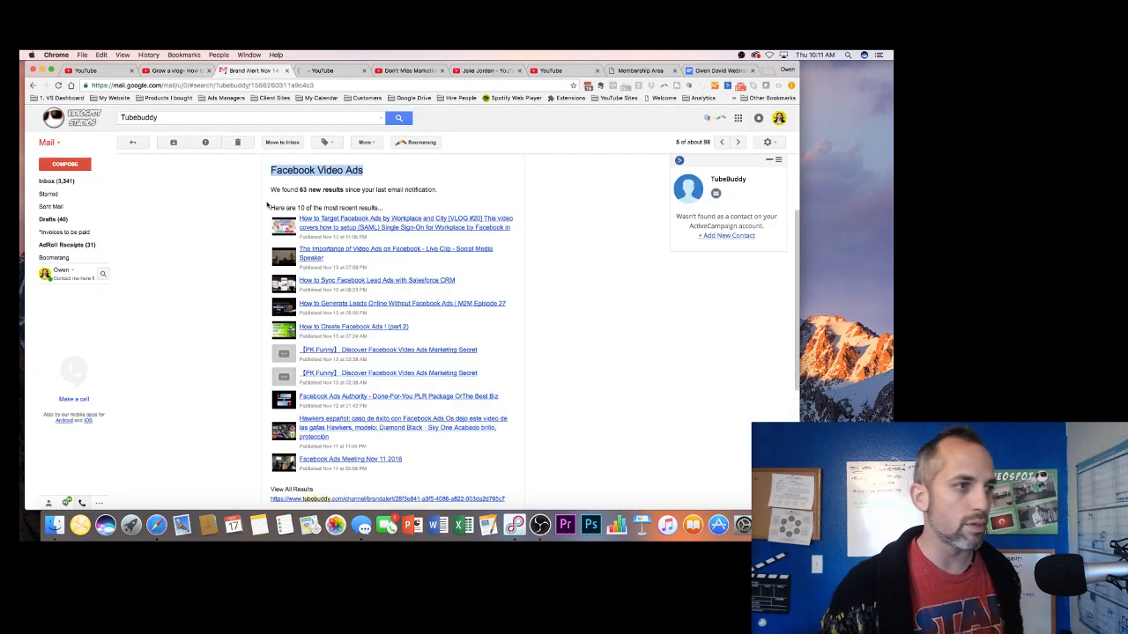
click(319, 249)
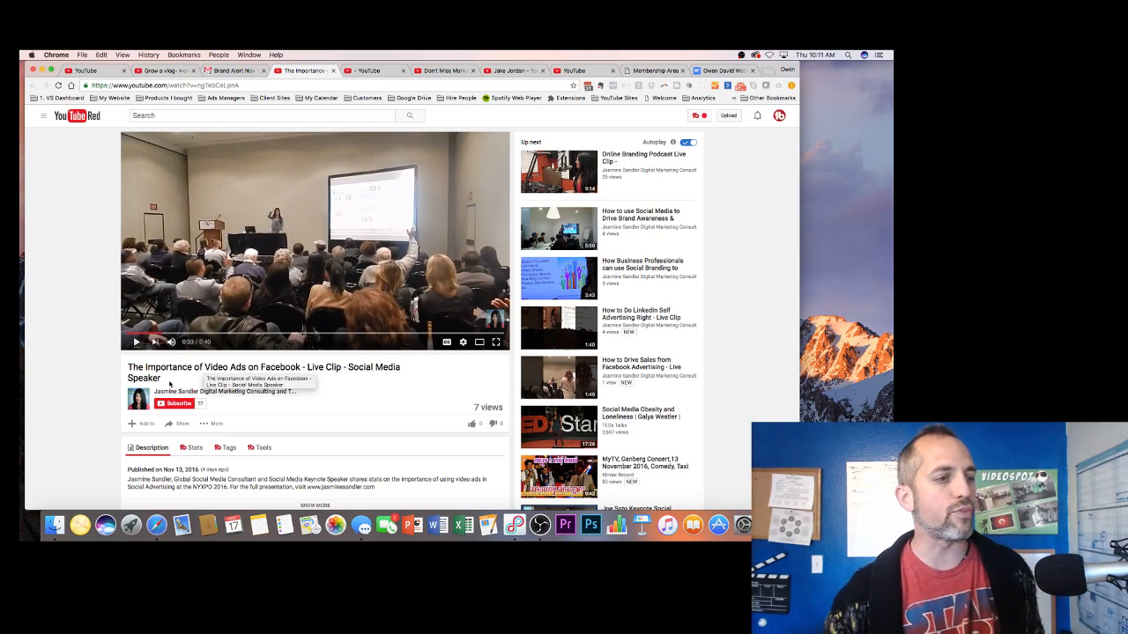
click(177, 395)
mouse_move(185, 393)
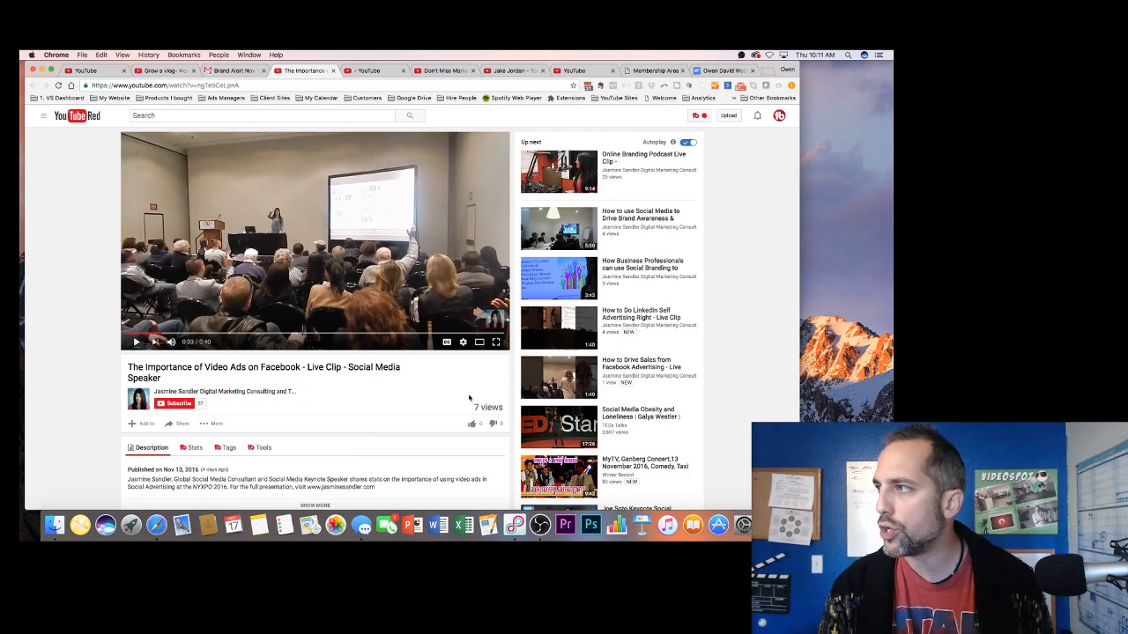
scroll(469, 399, down, 1)
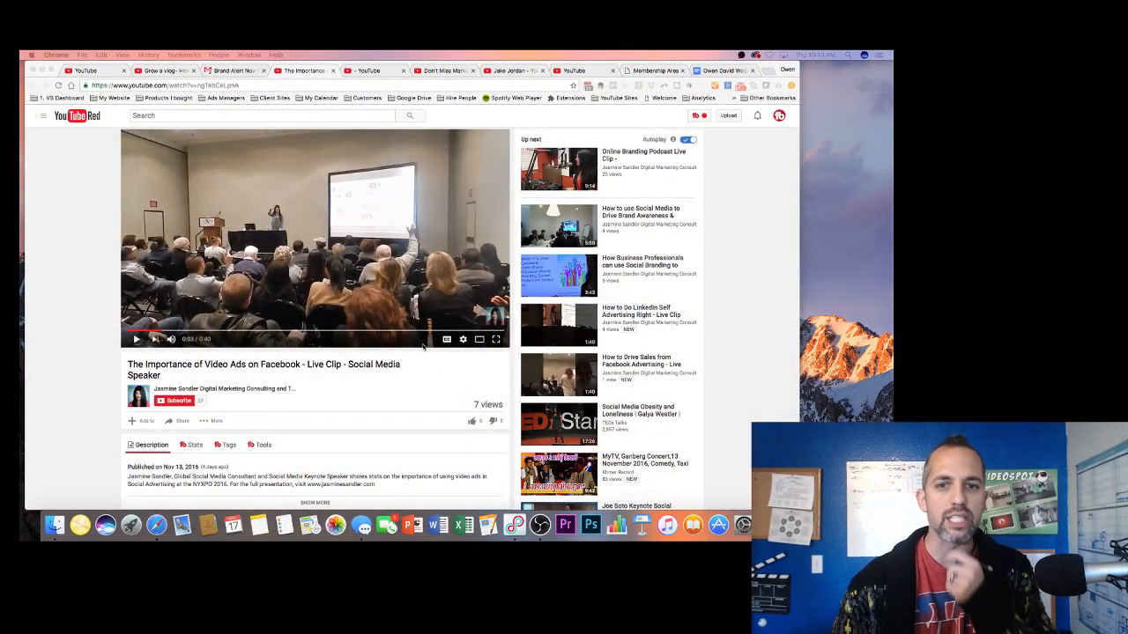
Open the speaker's YouTube channel, then Google the creator's full name from the address bar
click(228, 389)
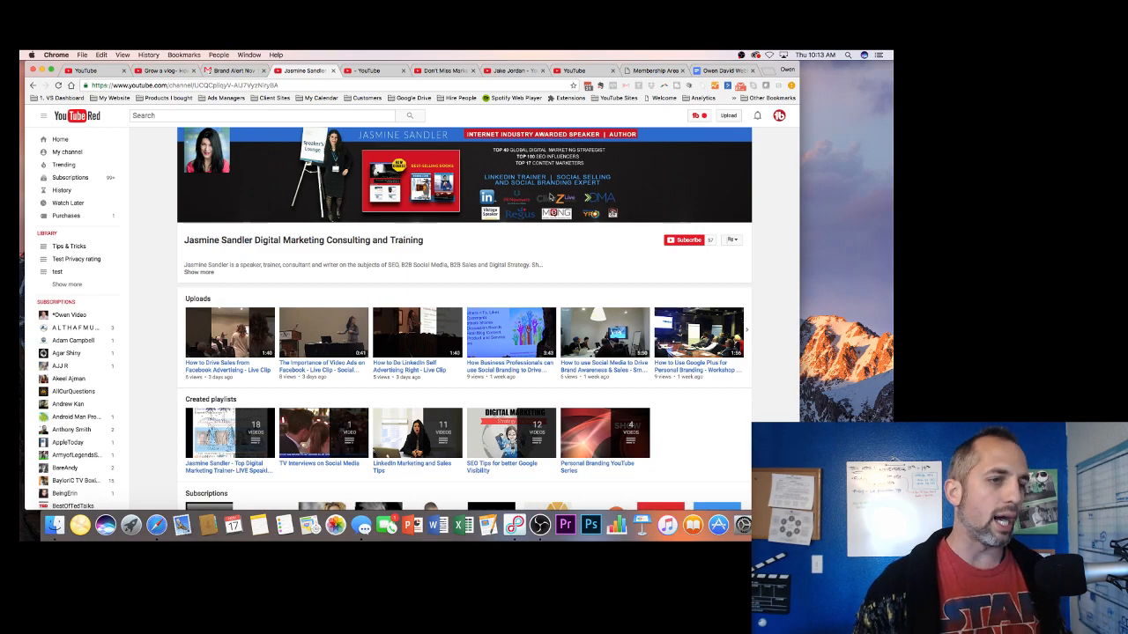
click(323, 85)
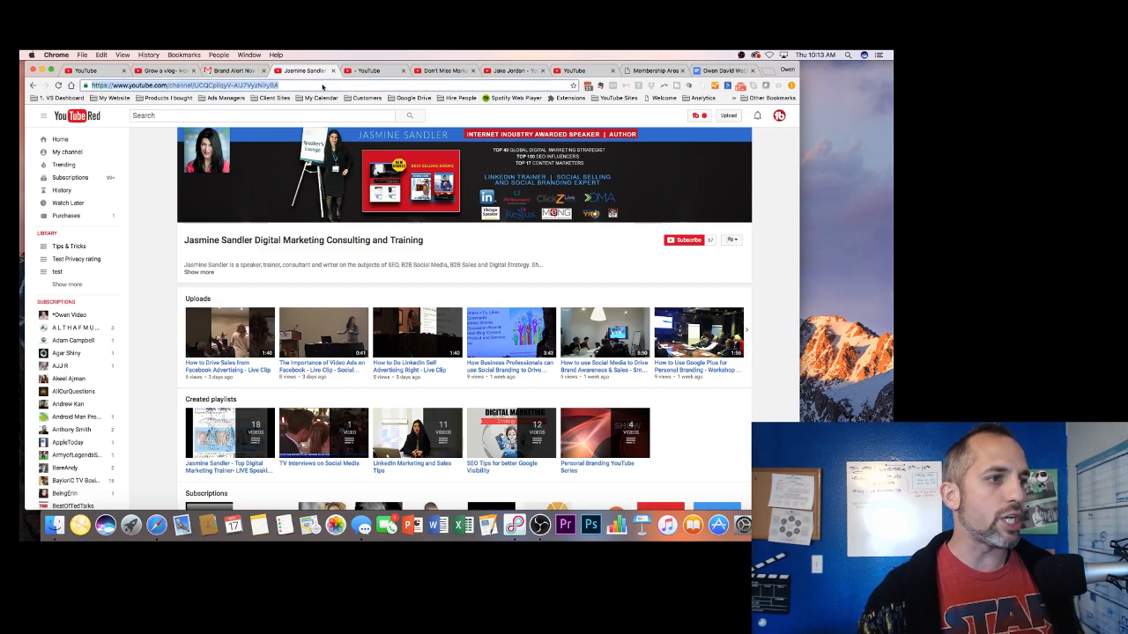
text(jasmine c)
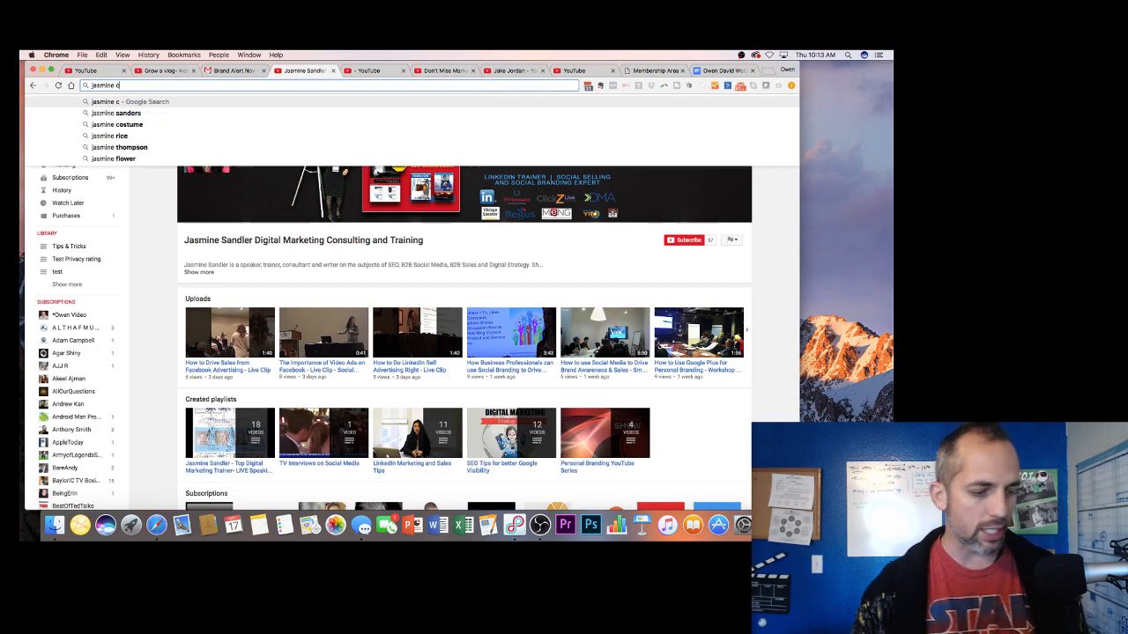
text(handler)
key(Return)
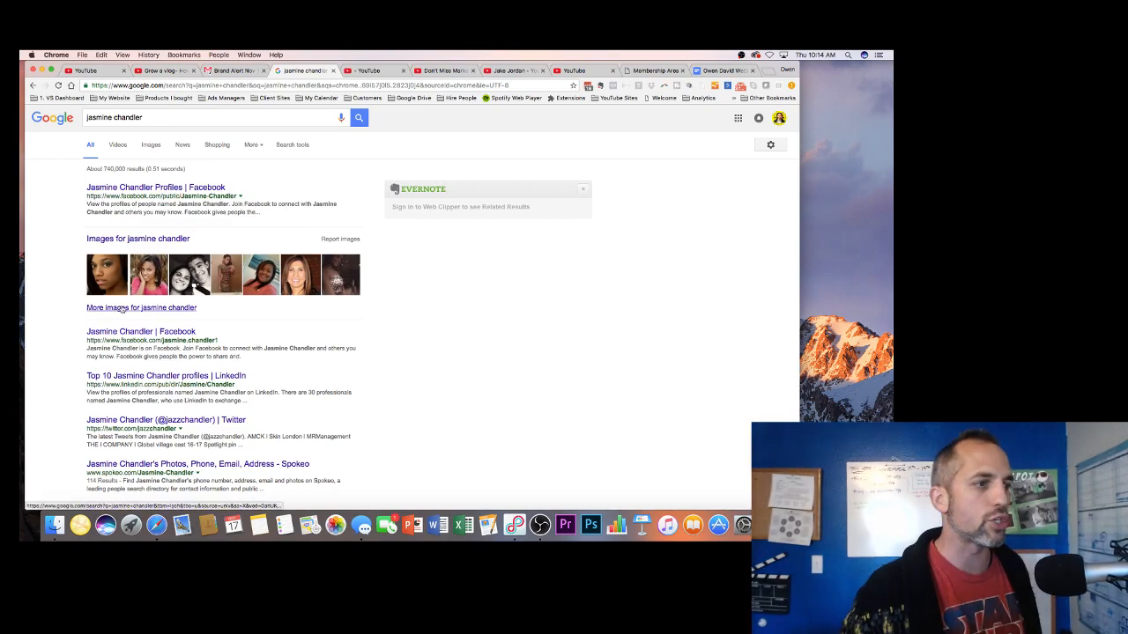
Skim the Google results for the creator, then return to the Facebook Video Ads alert
scroll(125, 350, down, 5)
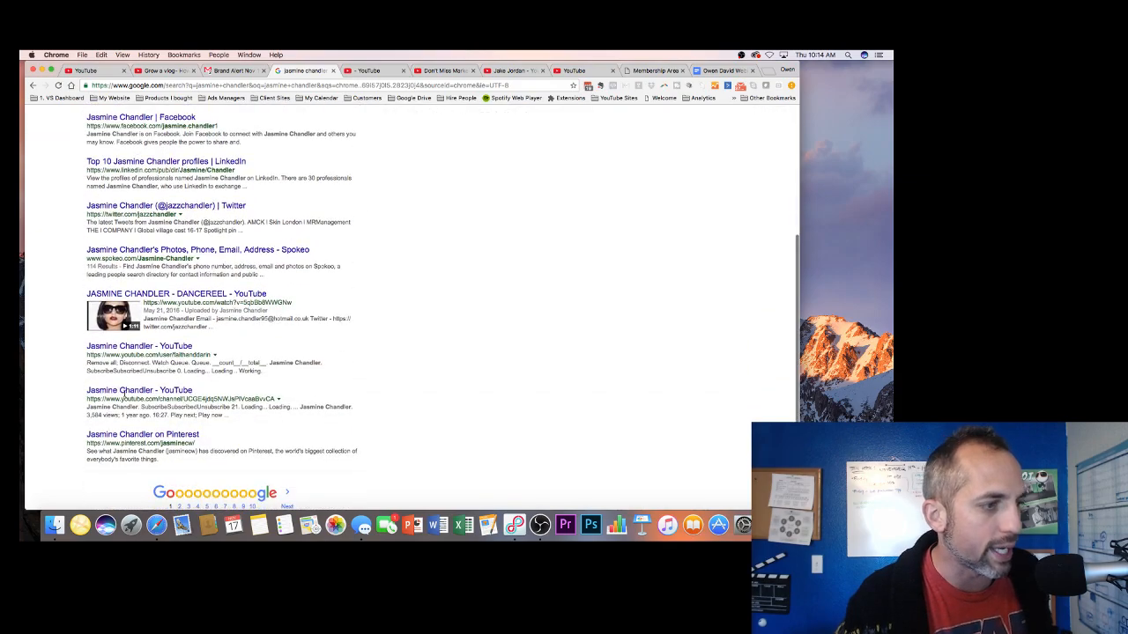
scroll(126, 399, up, 2)
scroll(126, 398, up, 3)
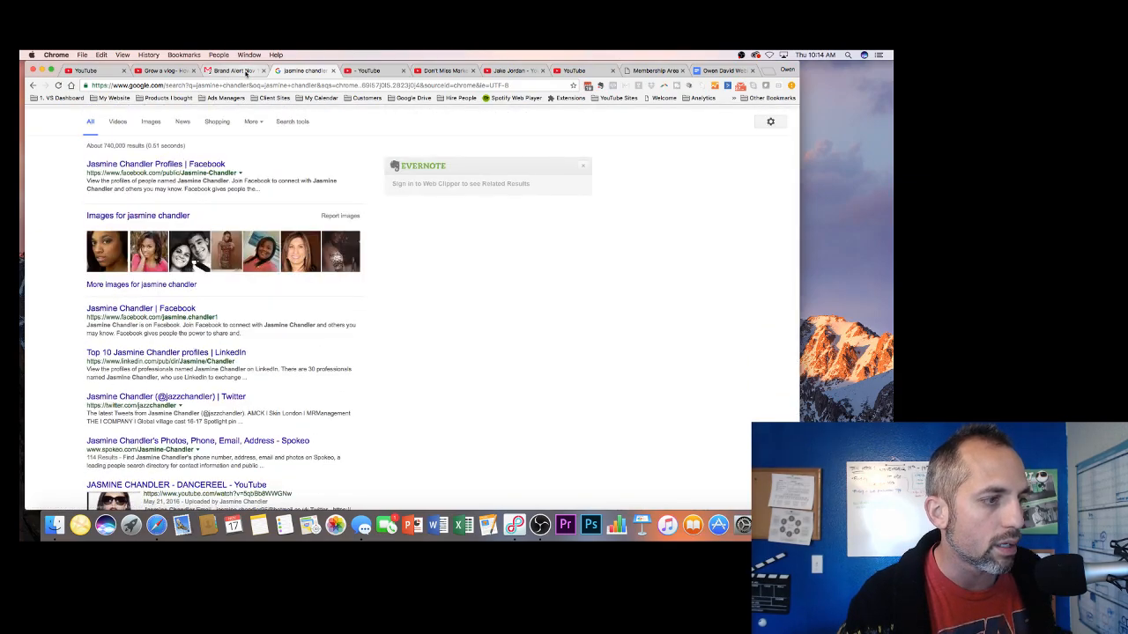
click(240, 71)
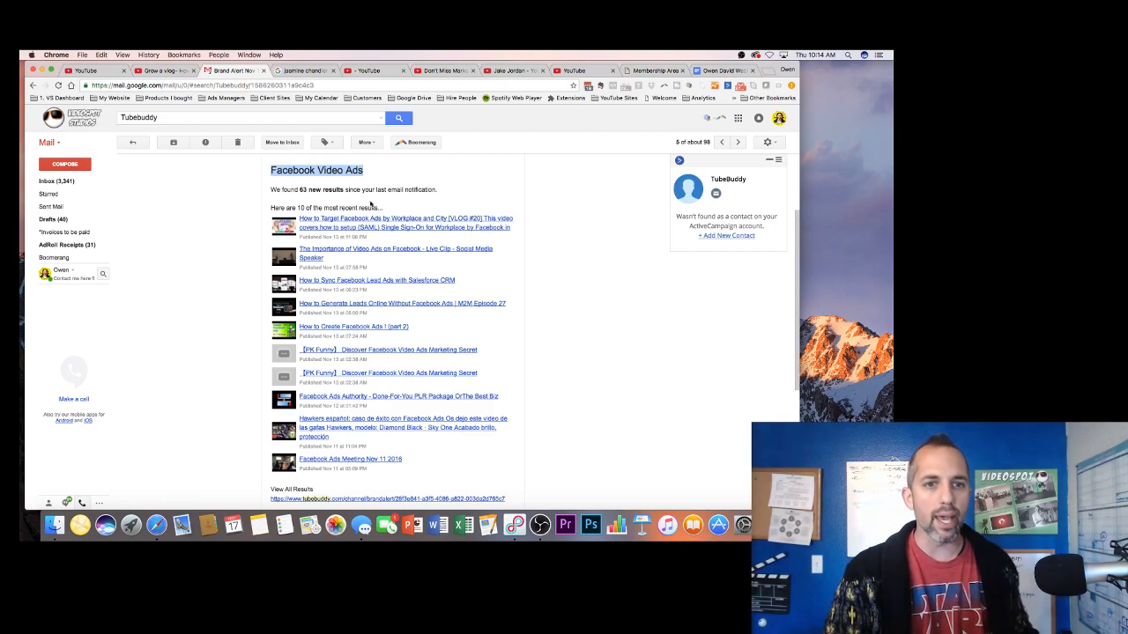
Go back to the TubeBuddy alert list and switch to the 'Grow a vlog' live stream tab
click(132, 143)
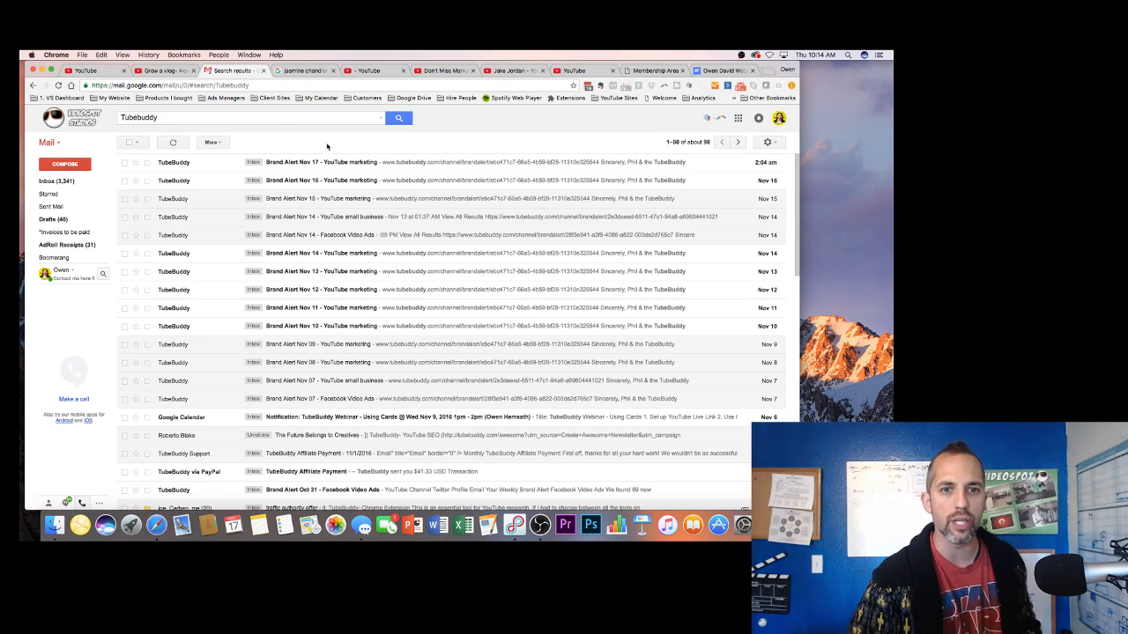
click(162, 71)
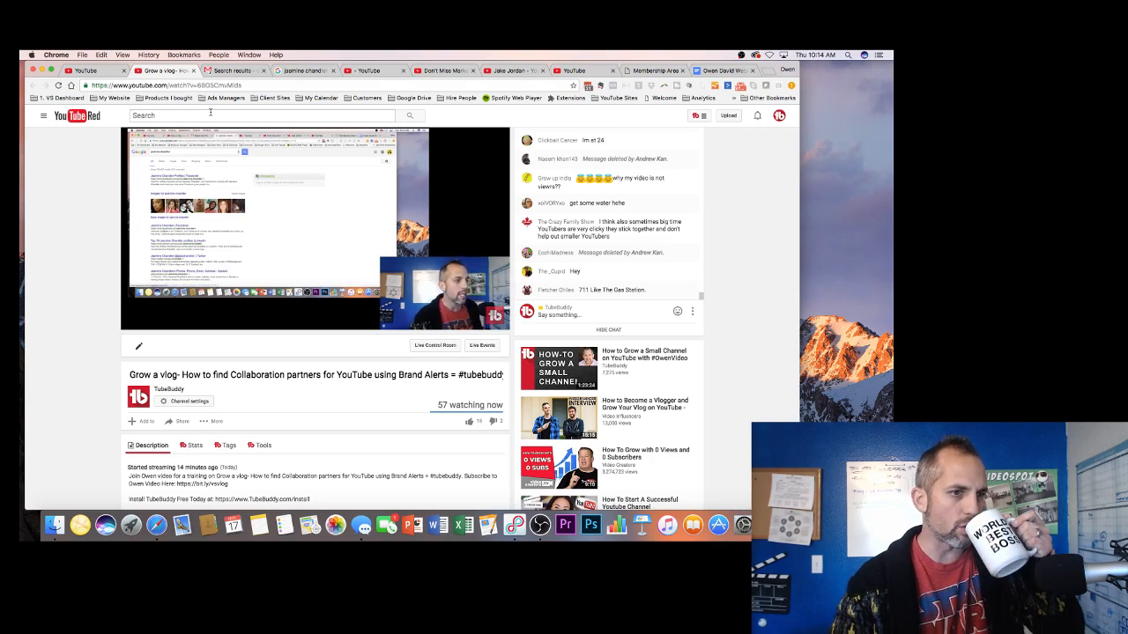
Scroll through the live chat of the 'Grow a vlog' collaboration partners stream
mouse_move(459, 290)
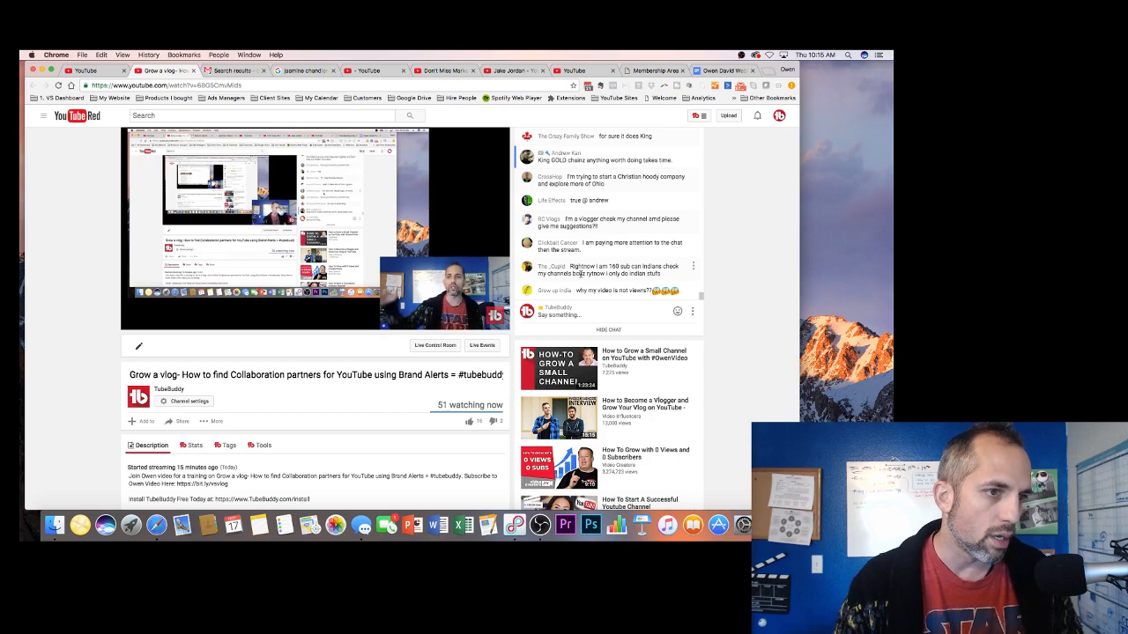
scroll(582, 275, down, 1)
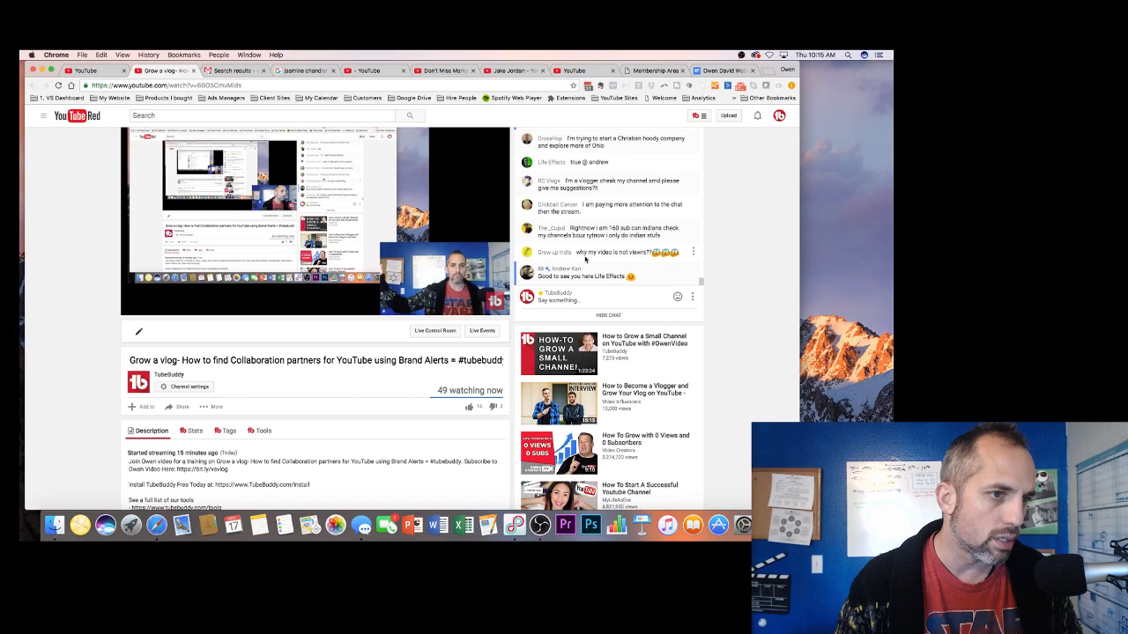
scroll(257, 234, up, 2)
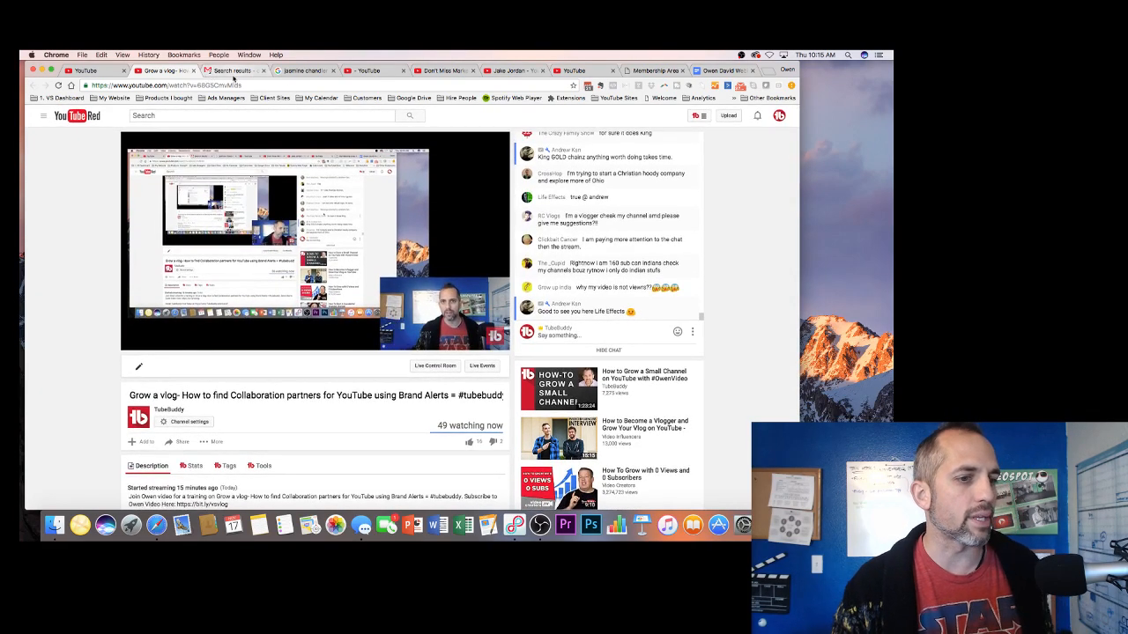
Move the other YouTube tab beside the live stream tab
click(222, 70)
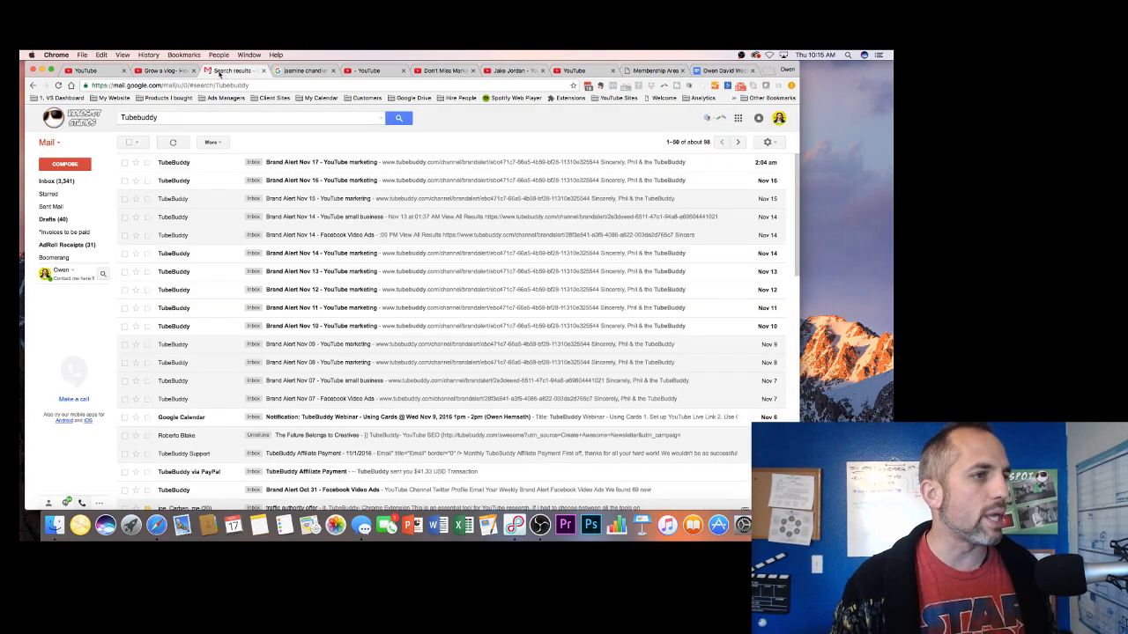
click(365, 71)
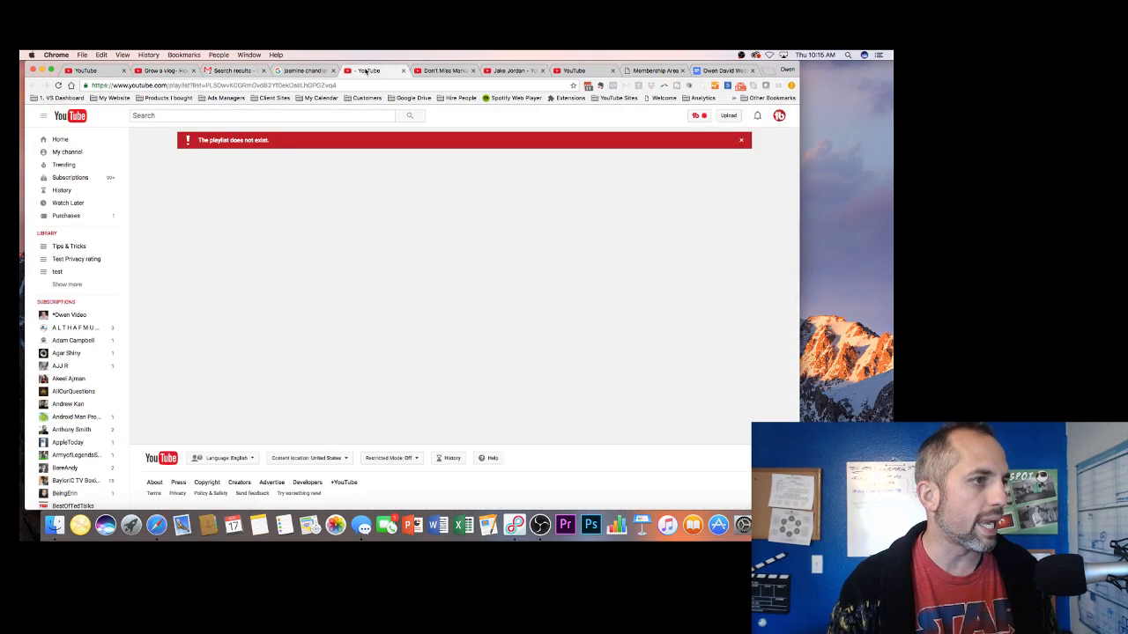
drag(365, 71, 231, 71)
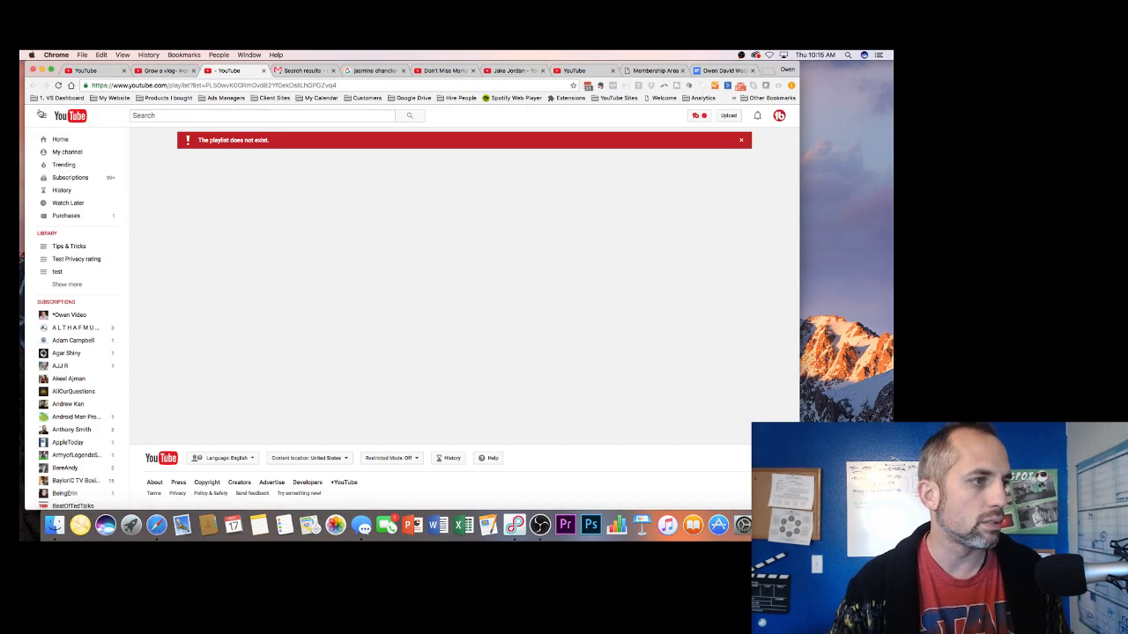
Go to the channel's video list through TubeBuddy's My Videos, then bring the TubeBuddy menu back up
click(697, 115)
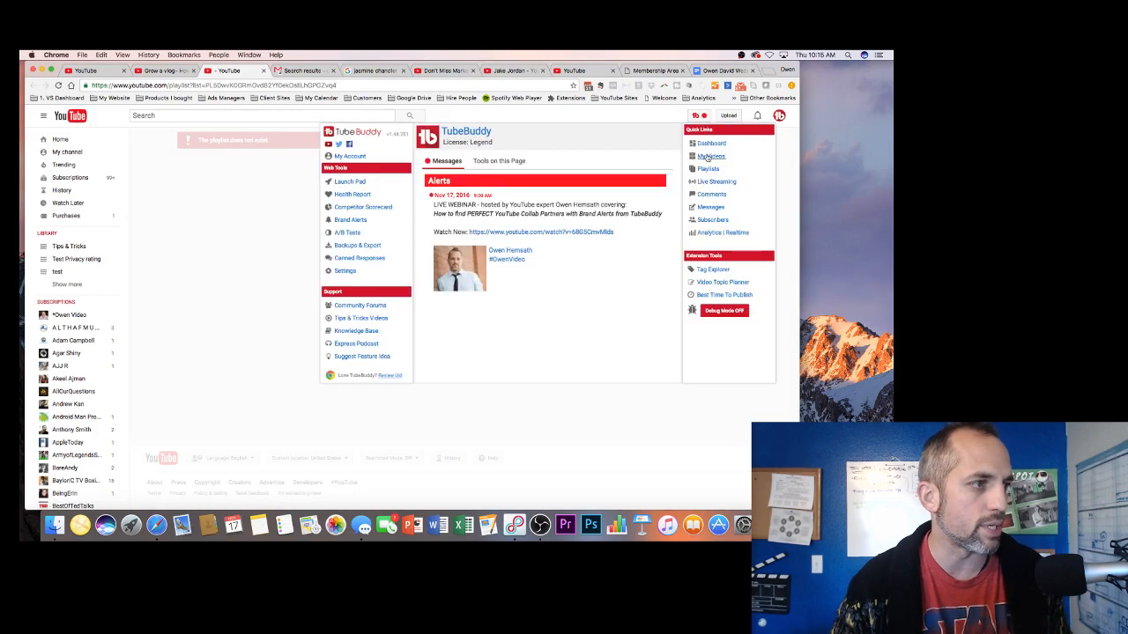
click(708, 158)
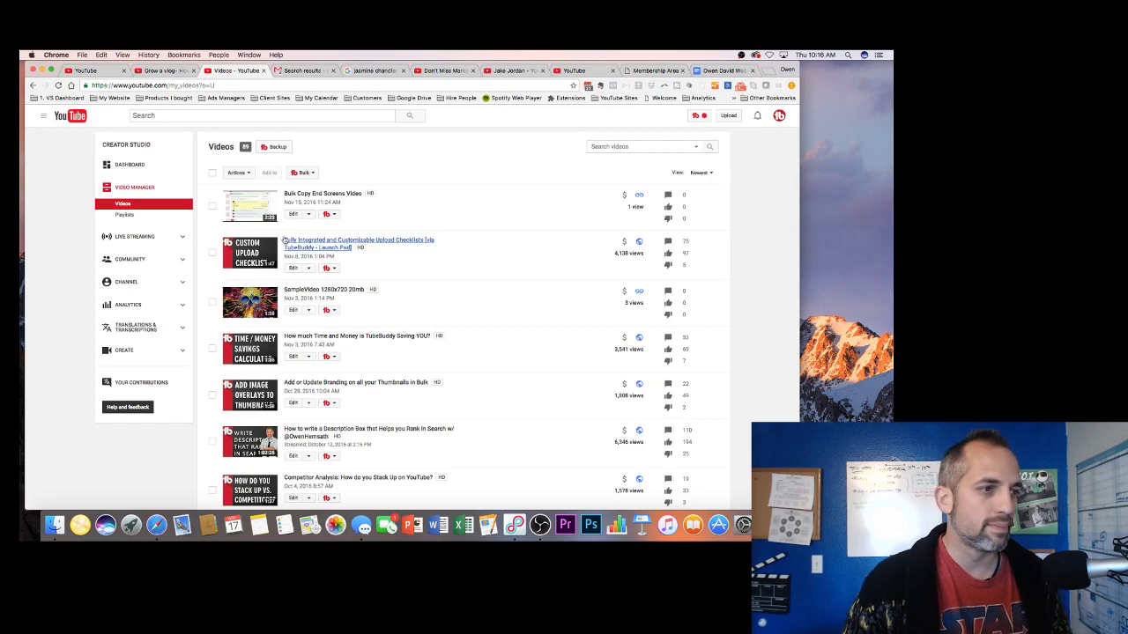
click(696, 117)
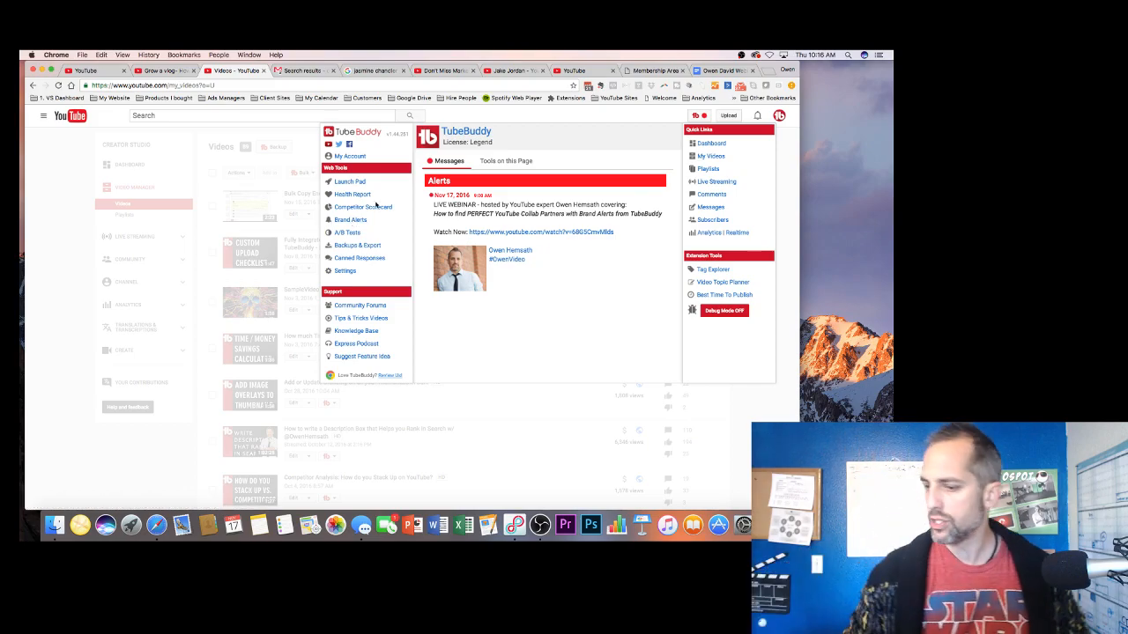
Follow TubeBuddy Brand Alerts to its website and sign in with the second Google account
click(345, 220)
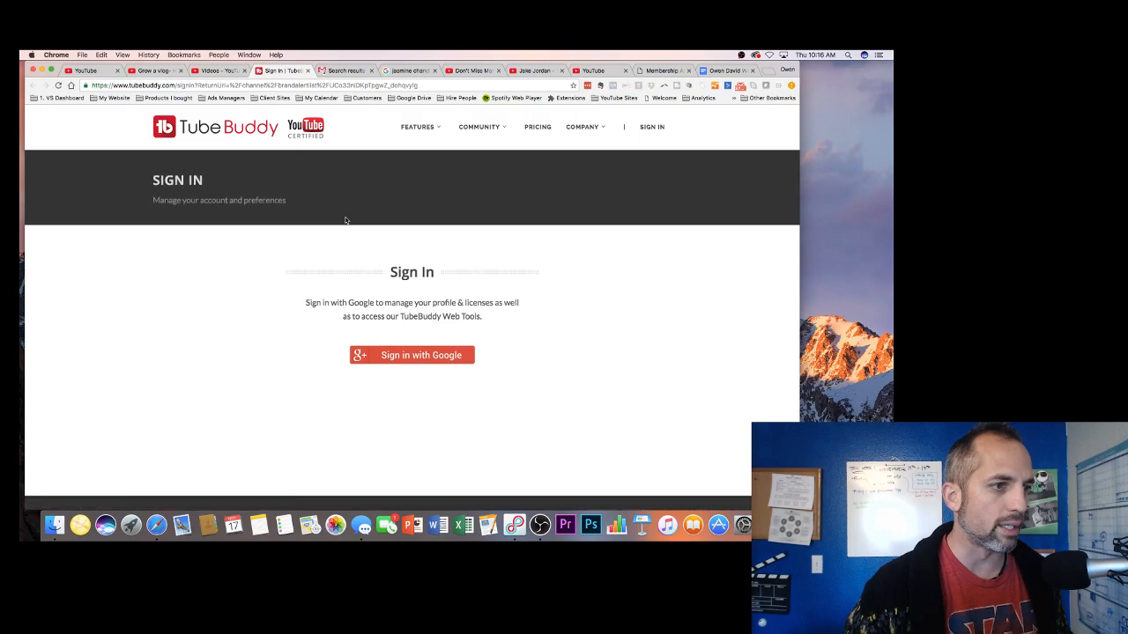
click(409, 358)
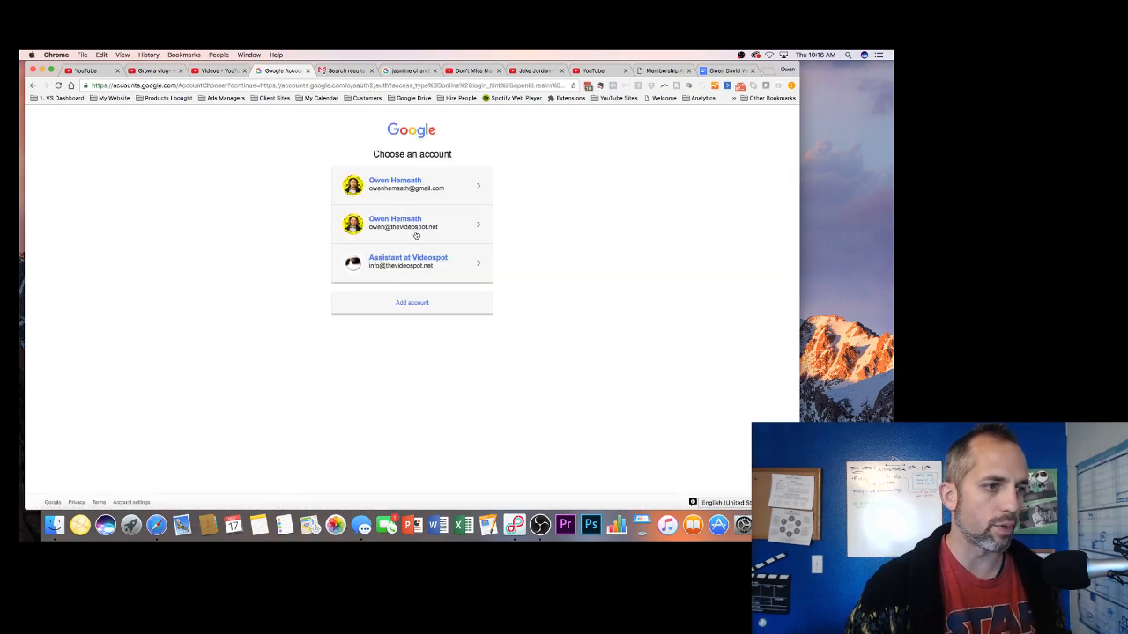
click(414, 233)
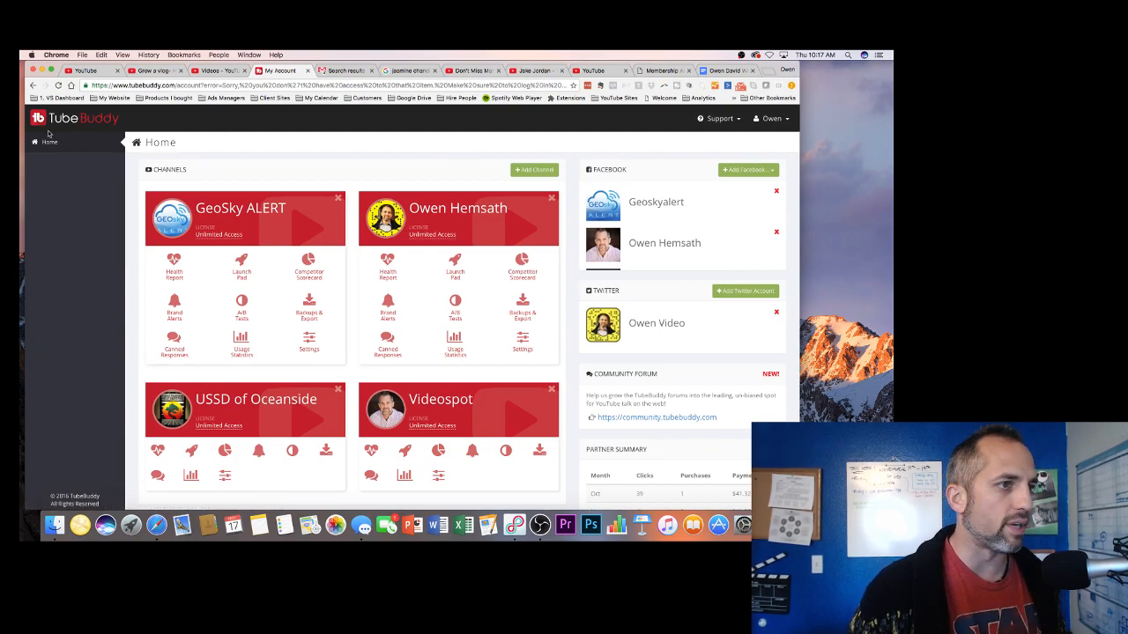
Return to the TubeBuddy home page, sign out, and sign back in with the second Google account
click(220, 70)
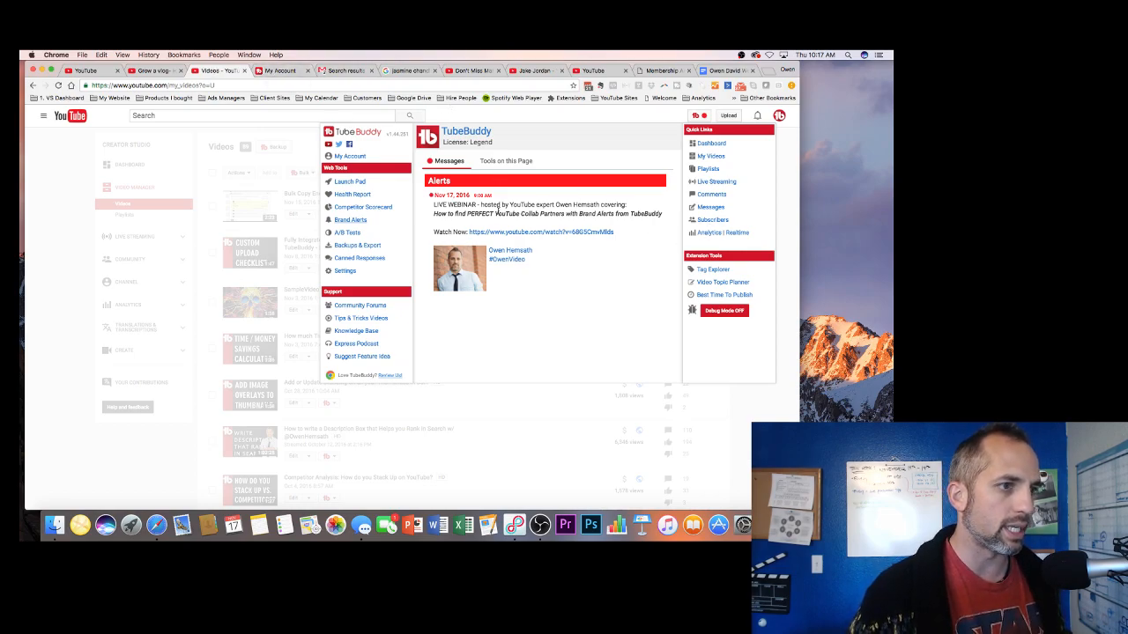
click(350, 220)
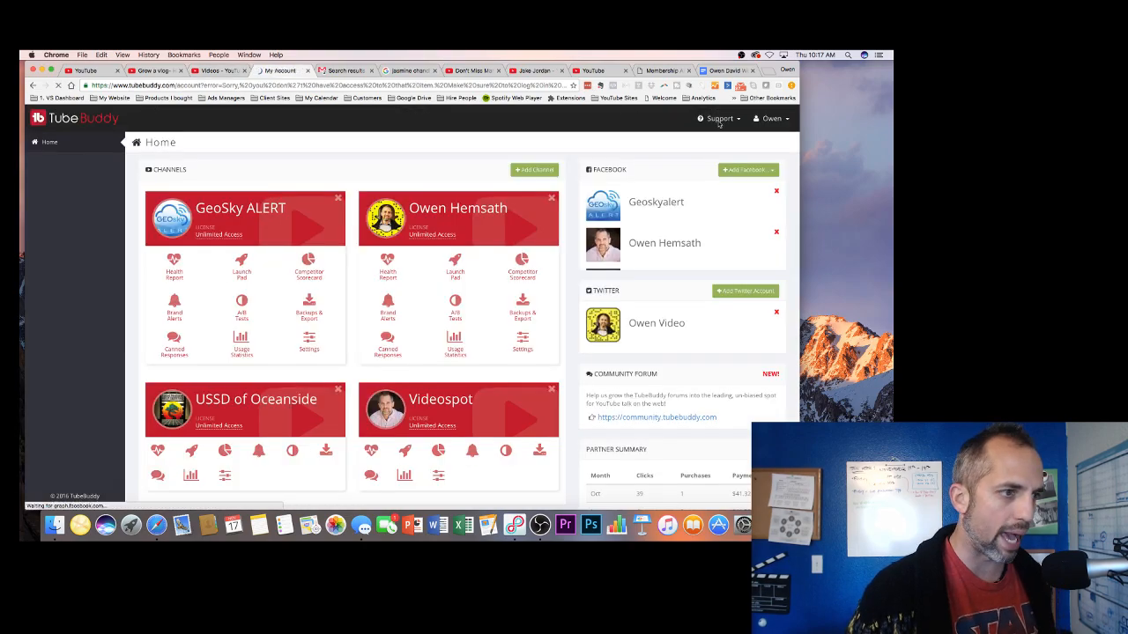
click(737, 121)
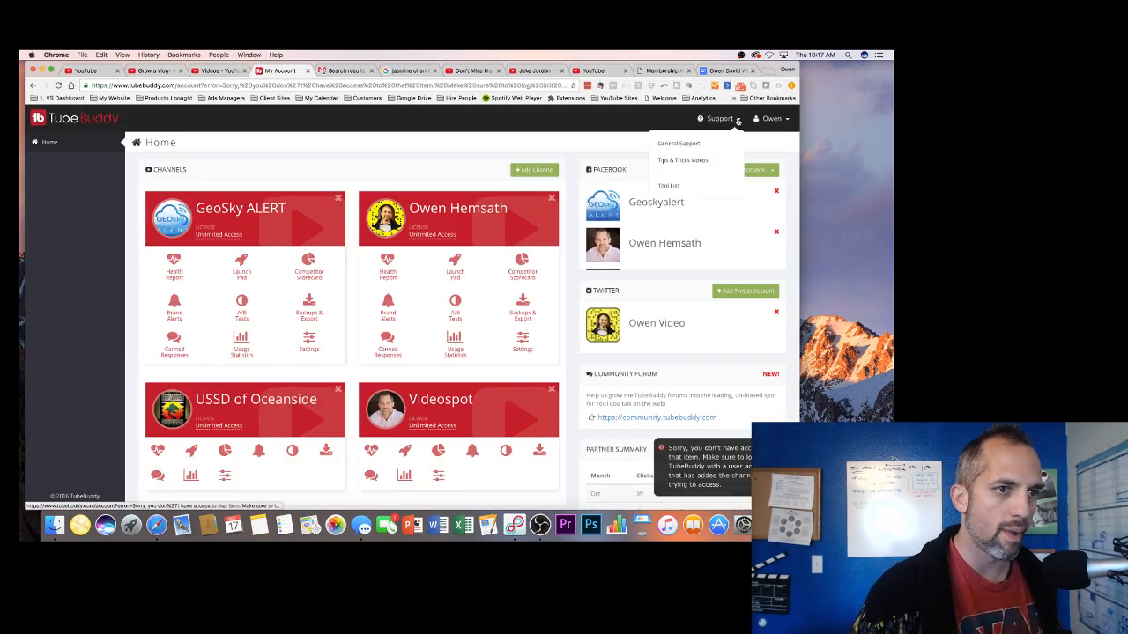
click(788, 121)
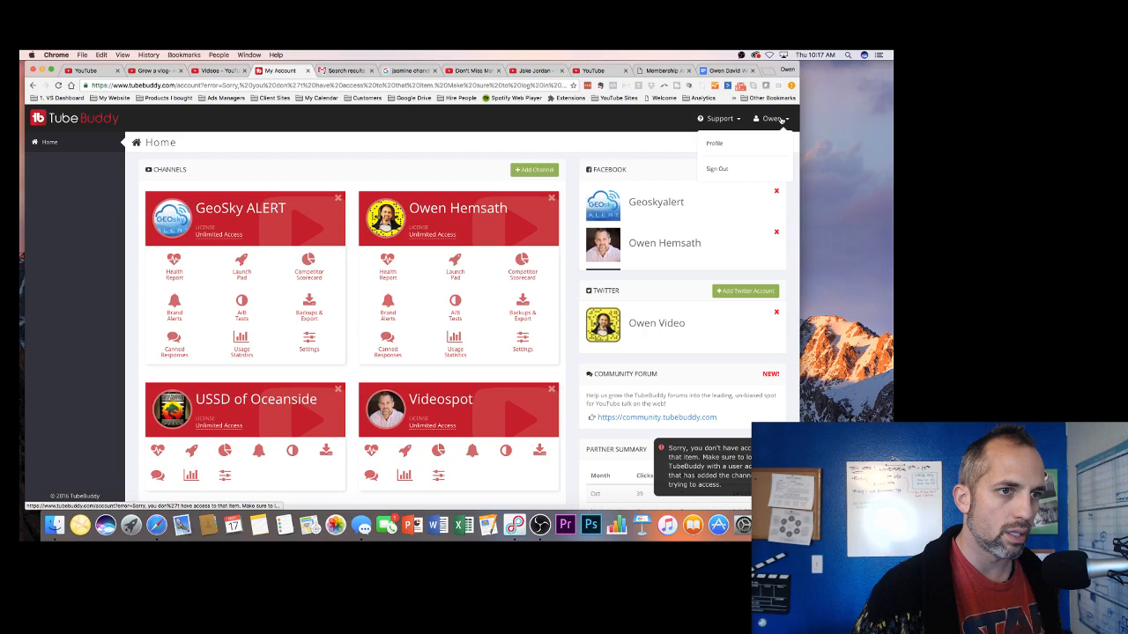
click(718, 170)
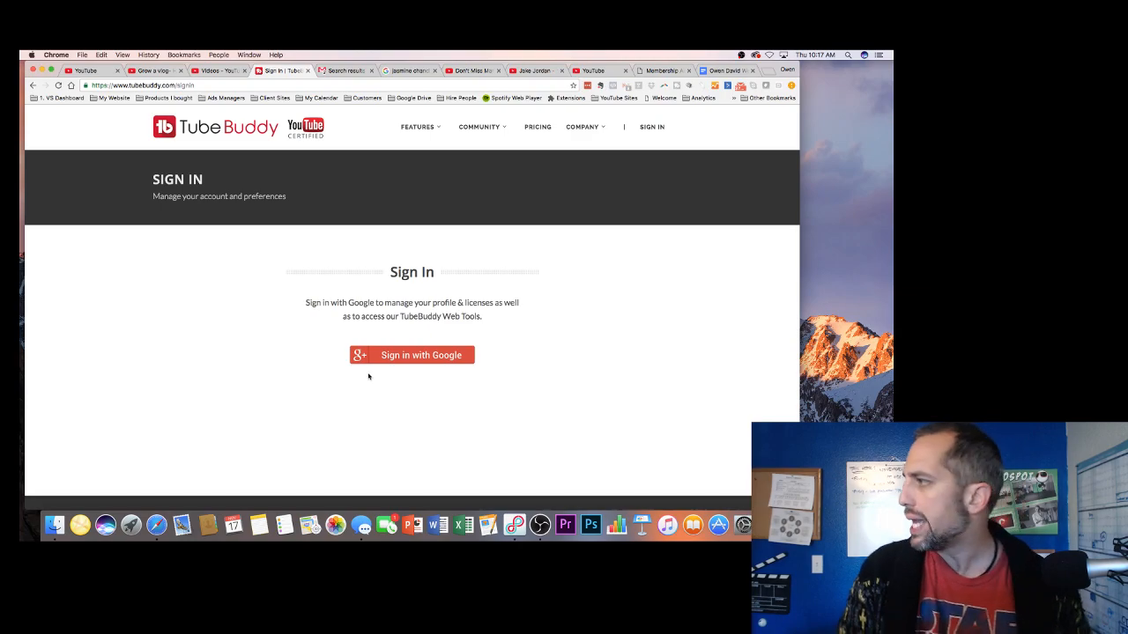
click(392, 359)
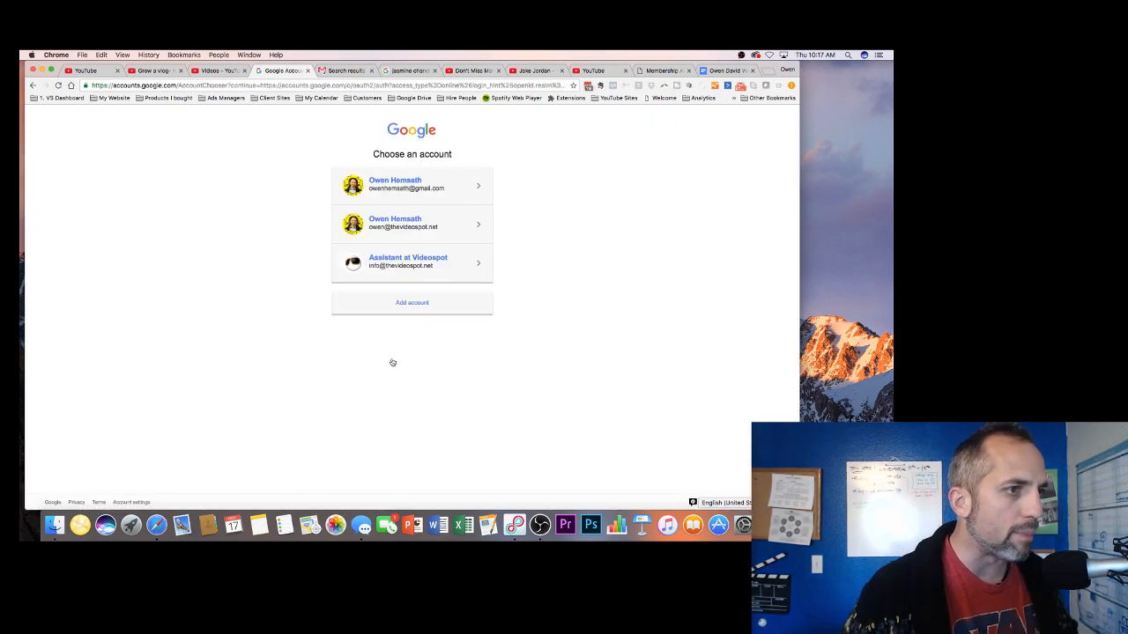
click(410, 228)
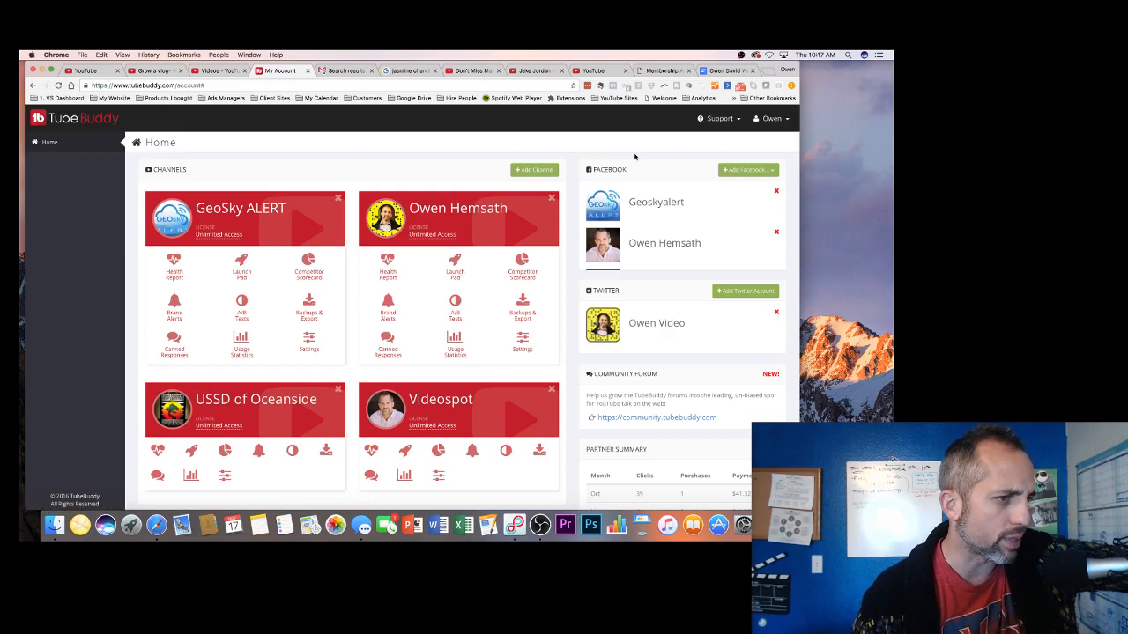
Sign out of TubeBuddy once more and sign back in with the second Google account
click(784, 123)
click(787, 122)
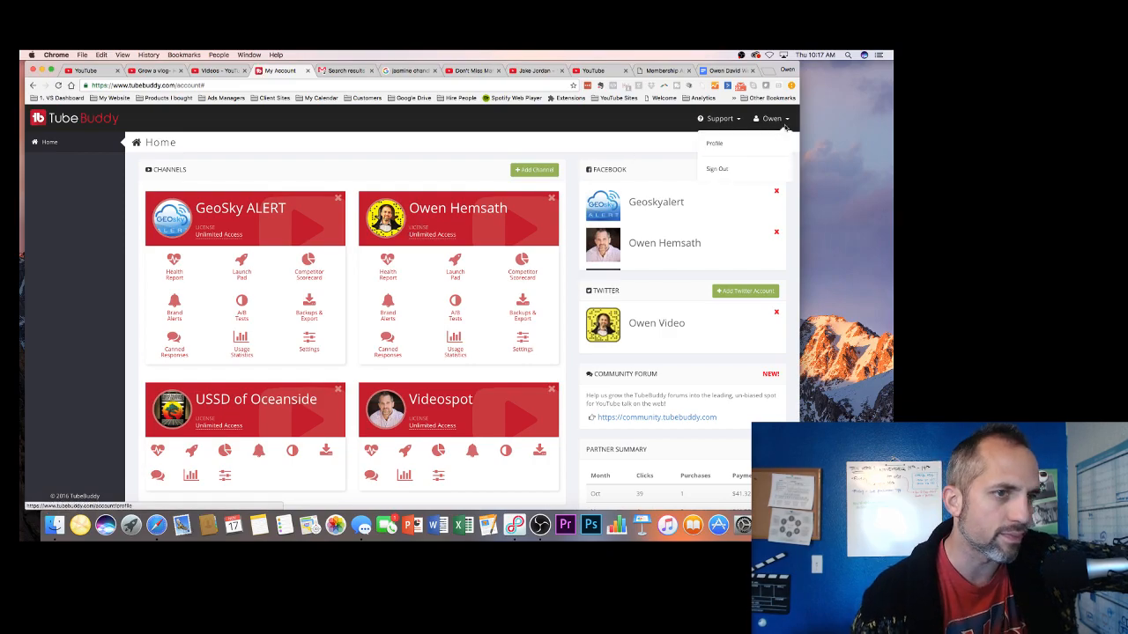
click(739, 168)
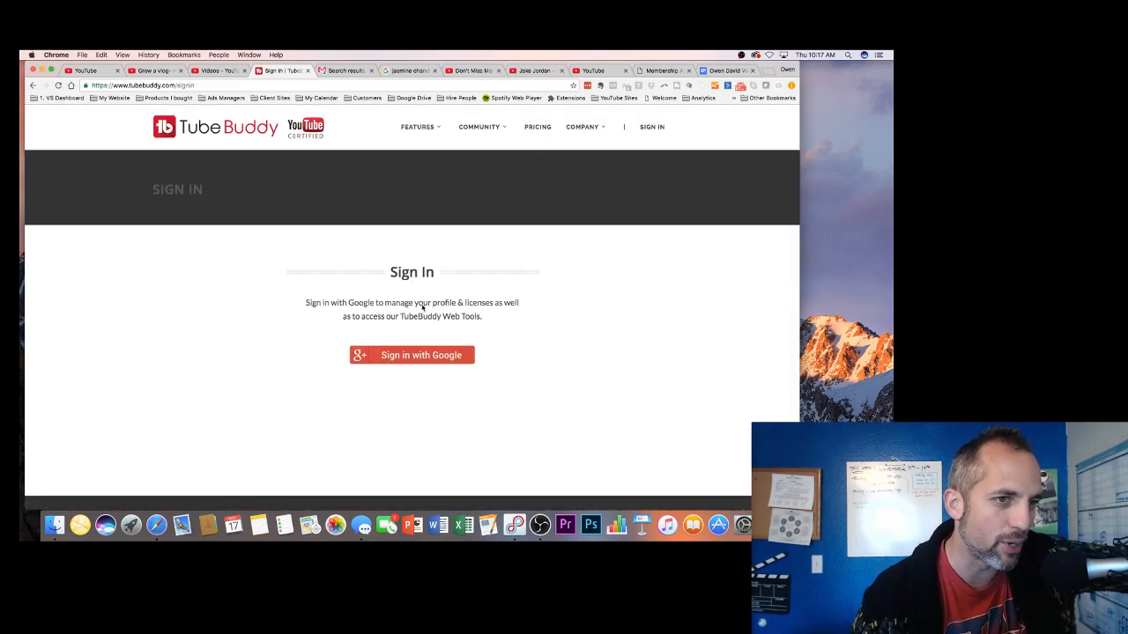
click(400, 362)
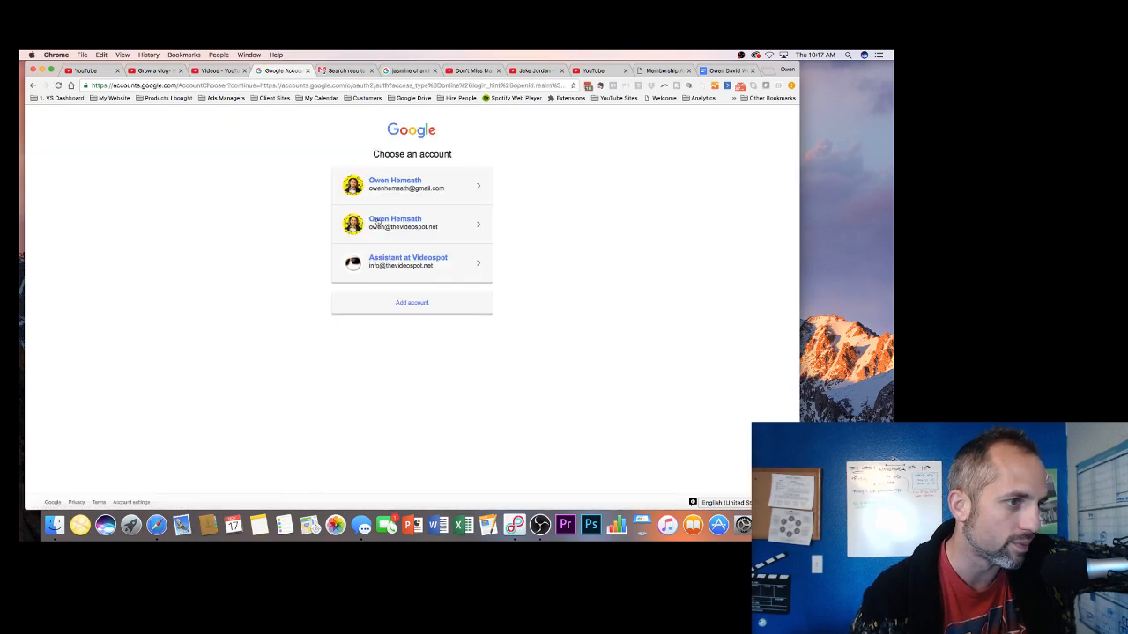
click(477, 227)
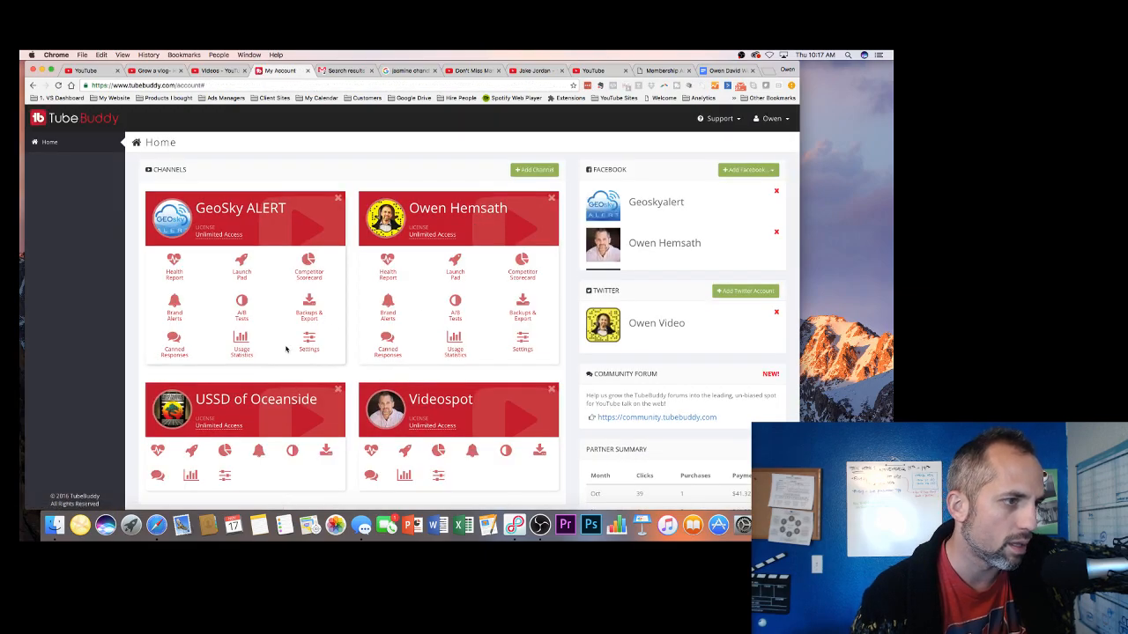
Open Brand Alerts for the personal channel and start a new Brand Alert
click(389, 302)
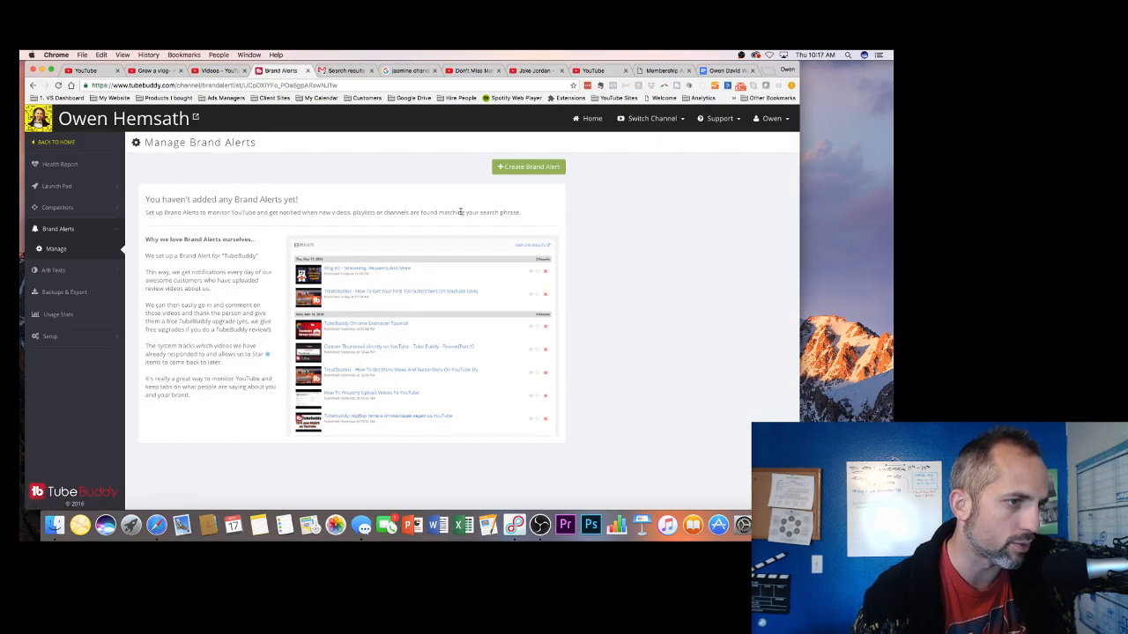
key(super+bracketleft)
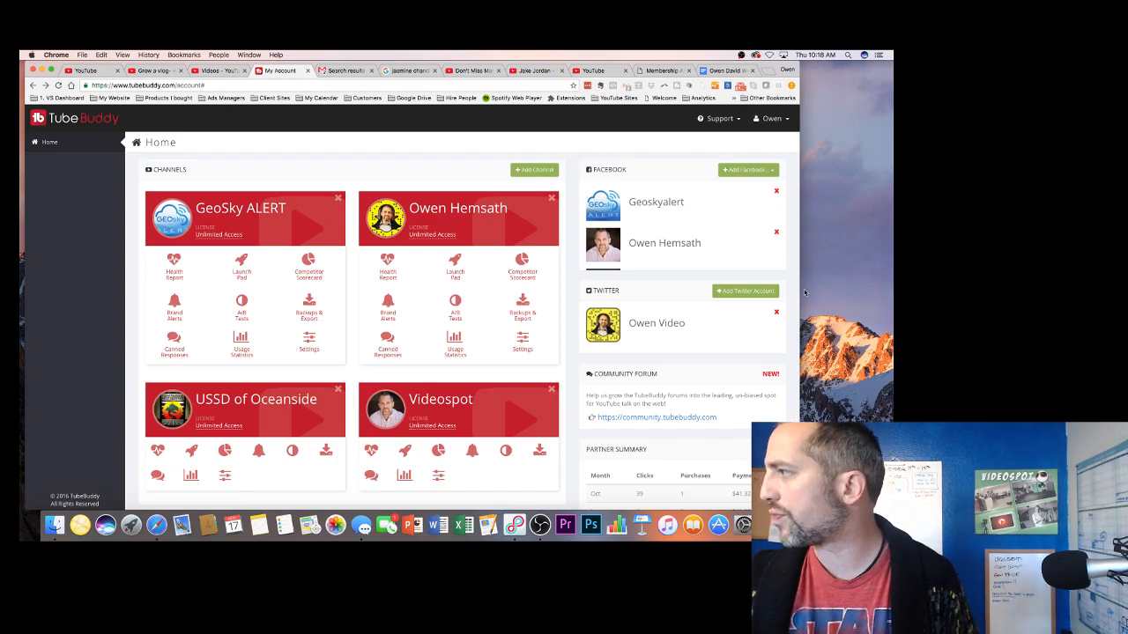
click(388, 302)
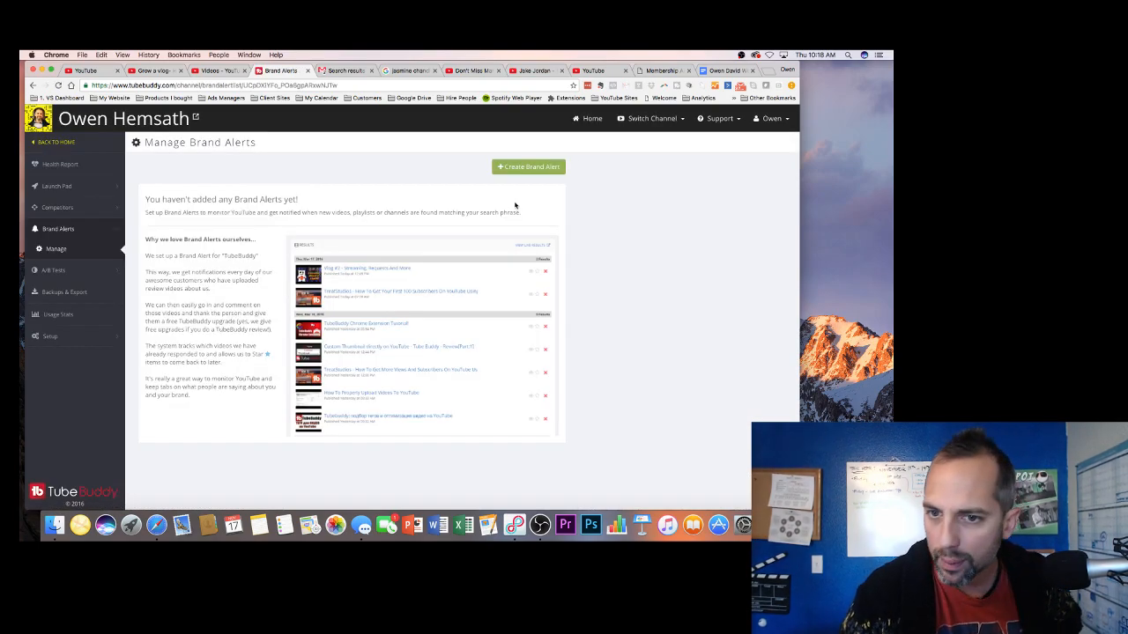
click(544, 173)
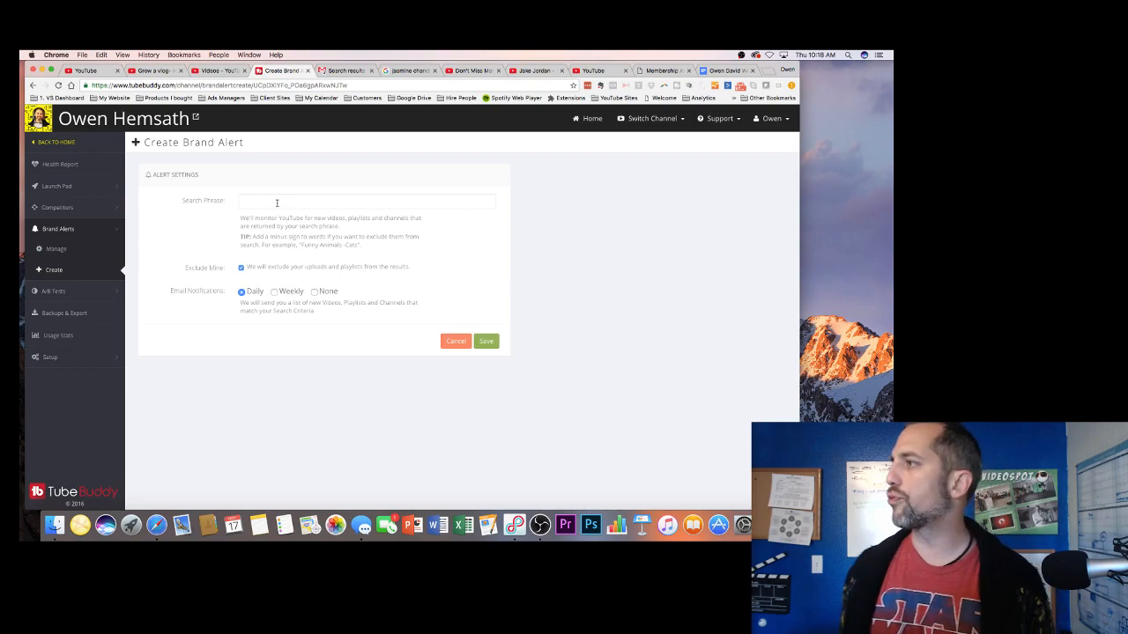
Enter 'family vlog' as the search phrase, set email notifications to Weekly, and select the phrase
click(276, 203)
text(family vlog)
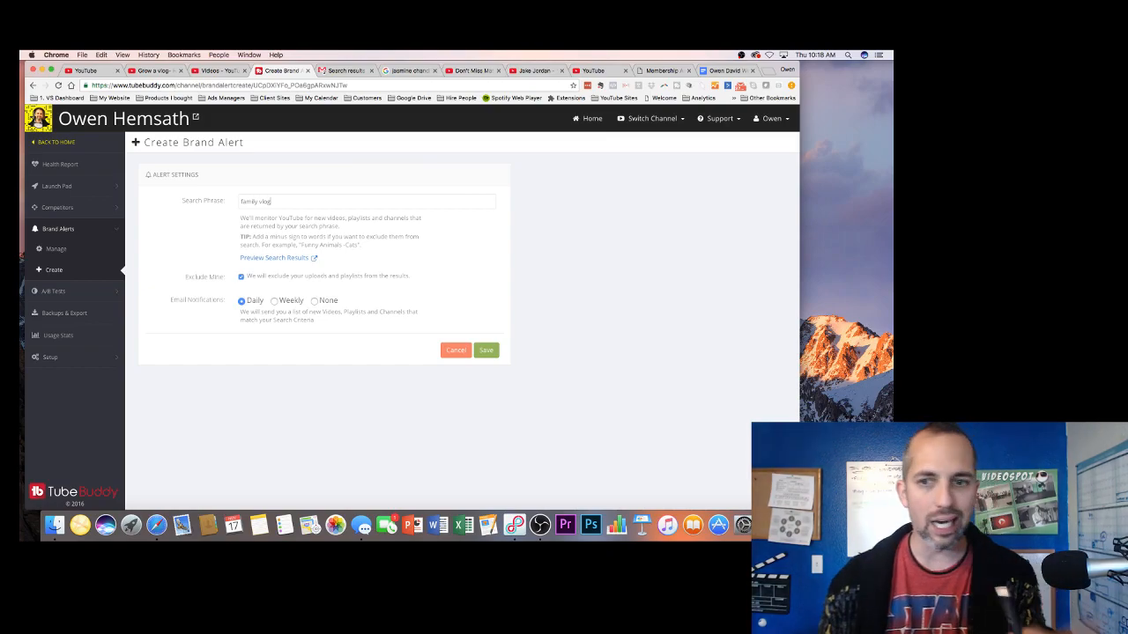
click(274, 302)
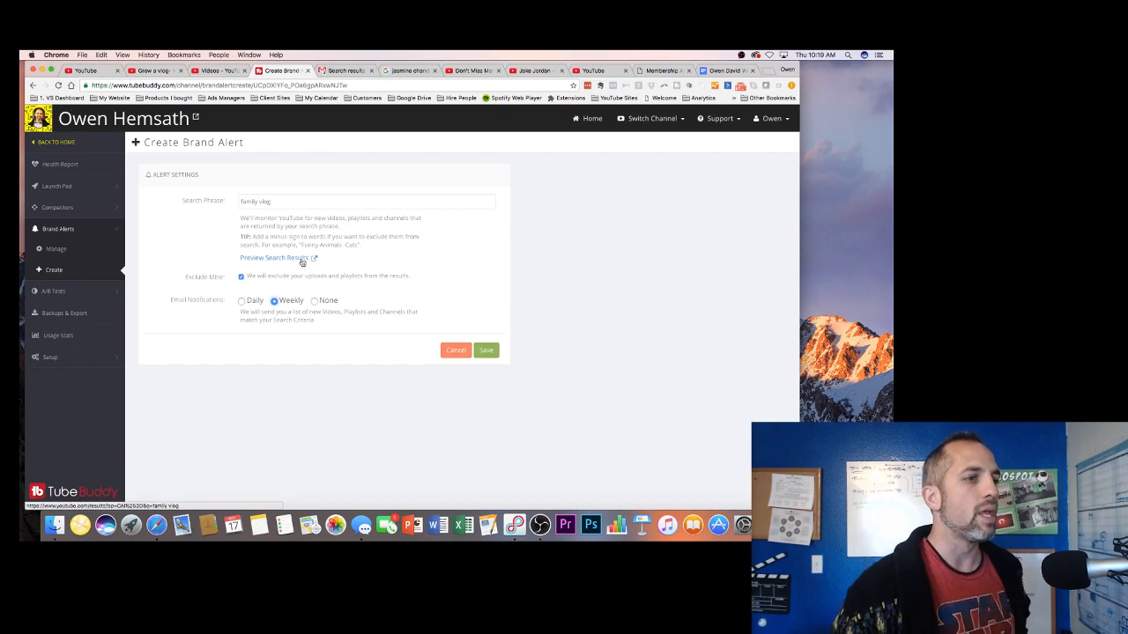
triple_click(233, 208)
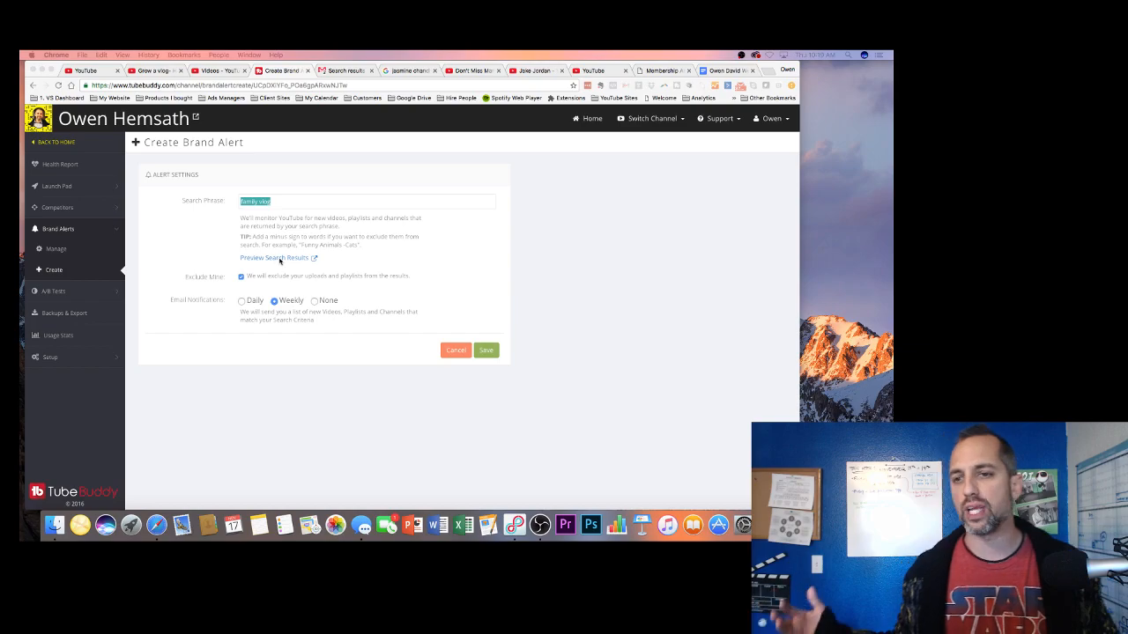
Preview the YouTube search results for 'family vlog' and scroll through the newest uploads
click(273, 258)
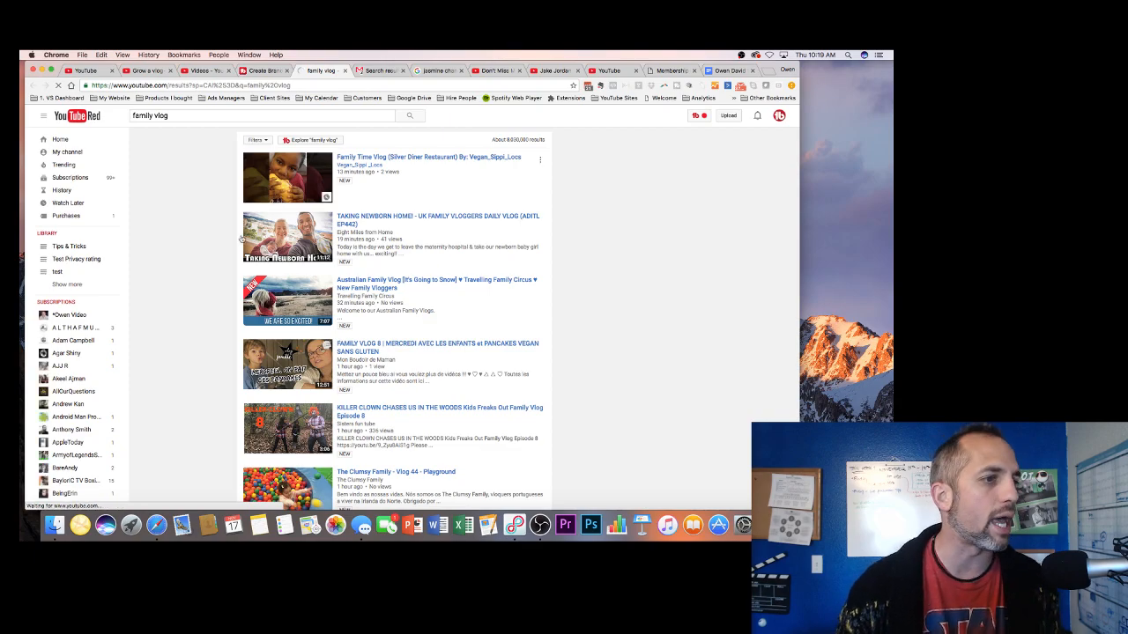
scroll(219, 282, down, 2)
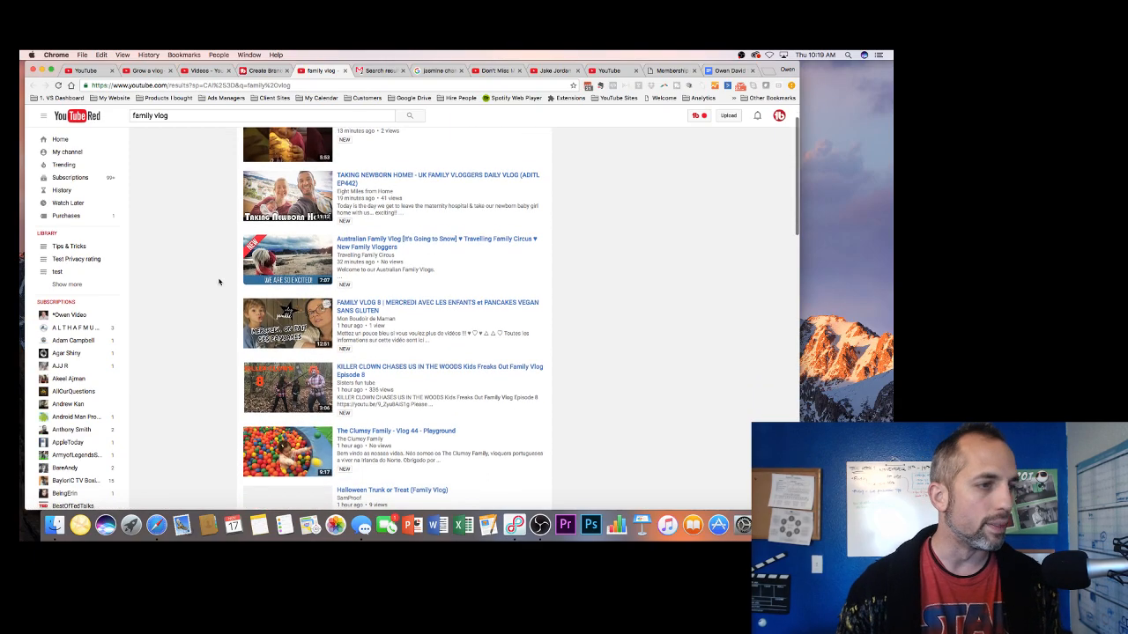
scroll(219, 282, up, 2)
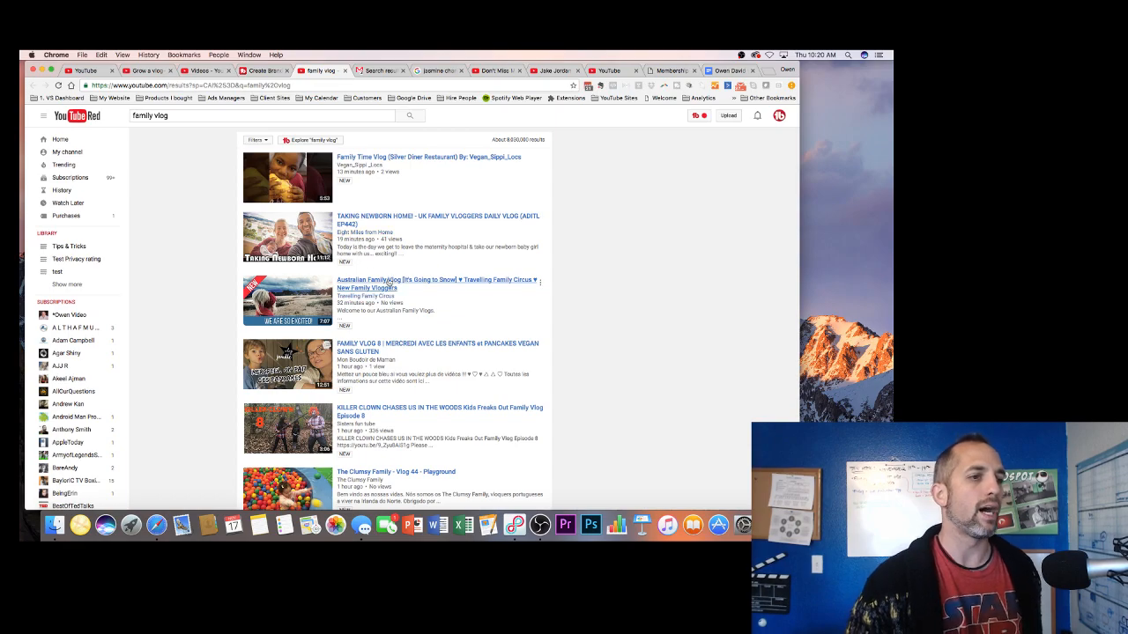
scroll(374, 330, down, 2)
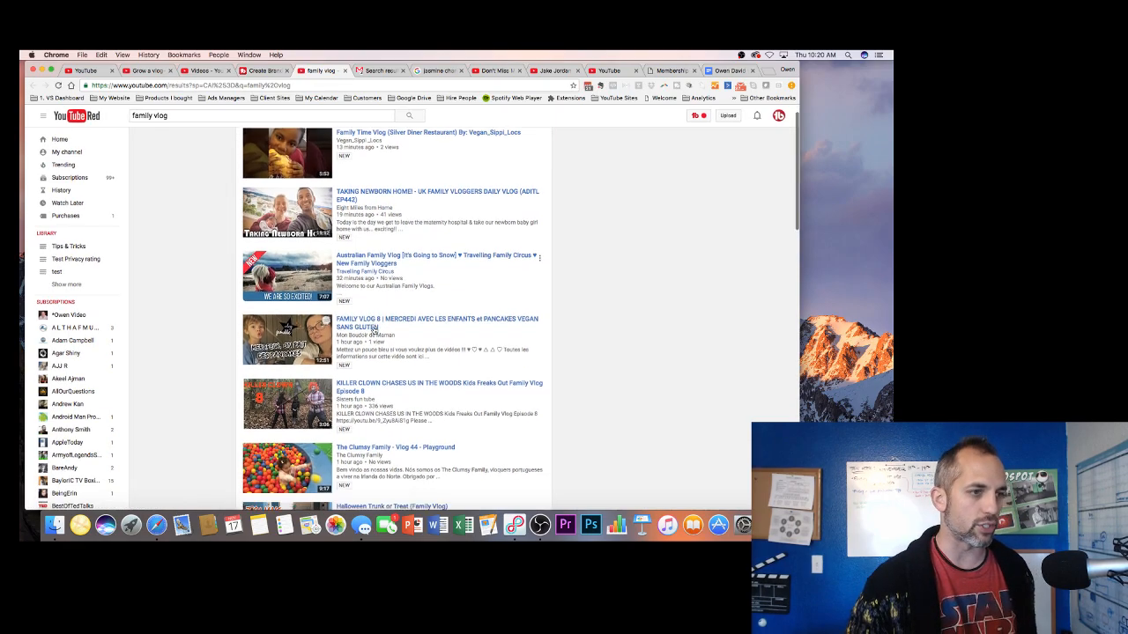
scroll(374, 330, down, 1)
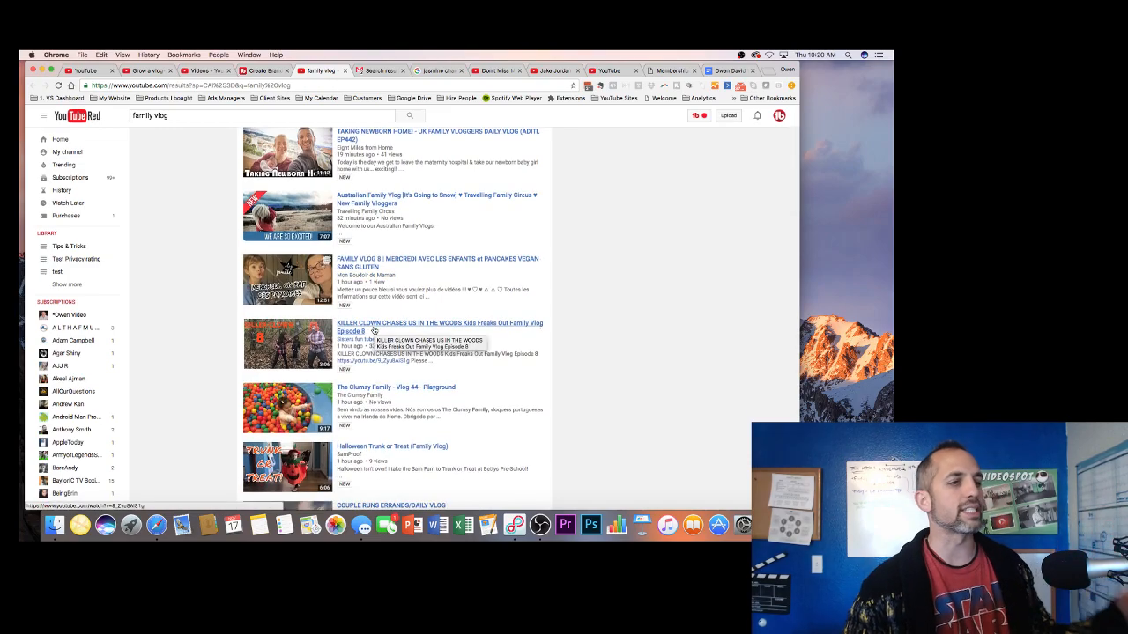
scroll(374, 330, up, 3)
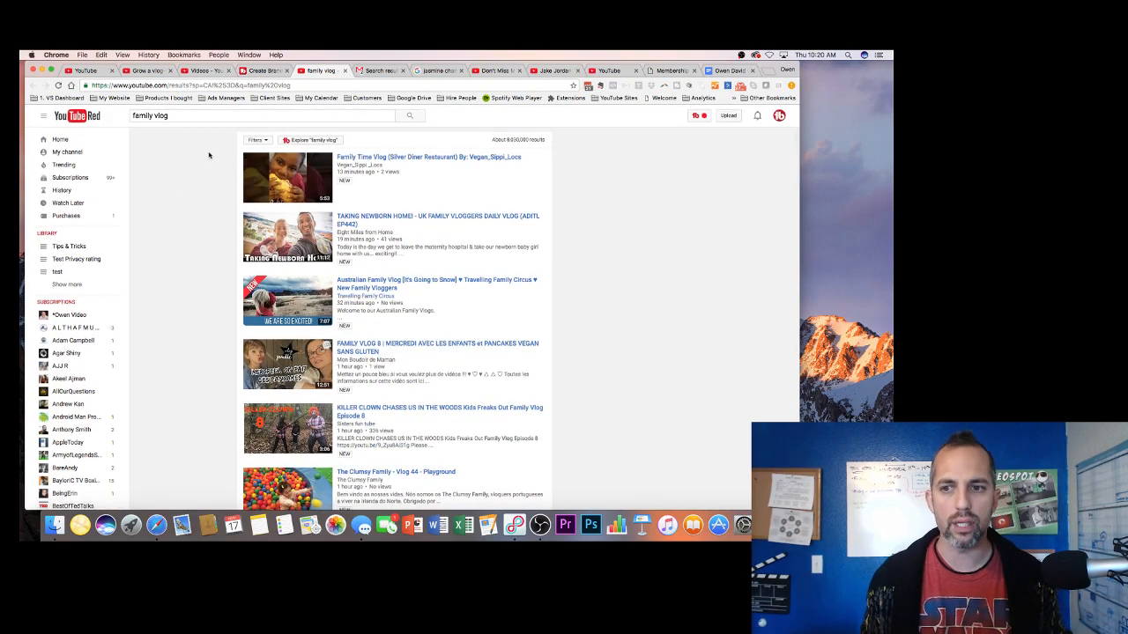
Open Tag Explorer and look up 'aging skin' instead of 'family vlog'
click(302, 141)
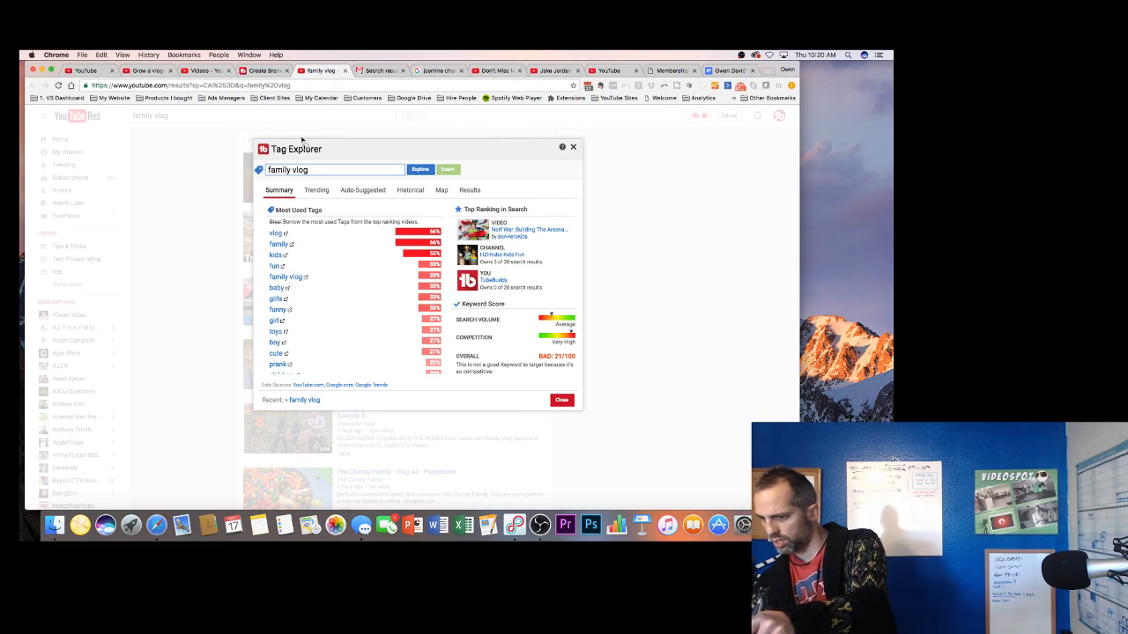
triple_click(309, 170)
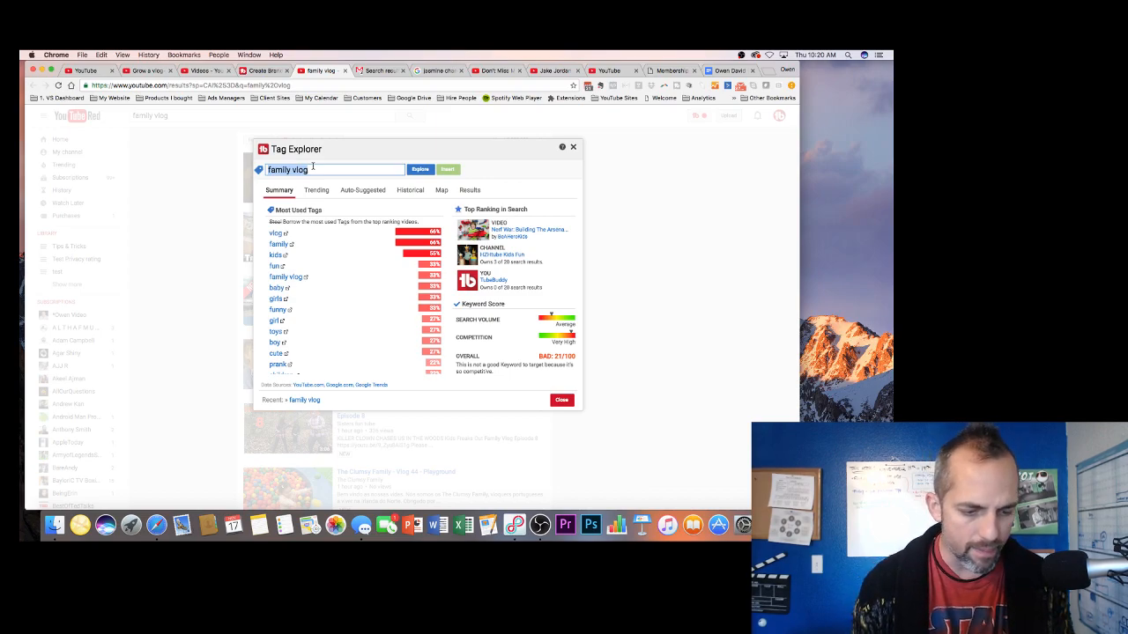
text(sk)
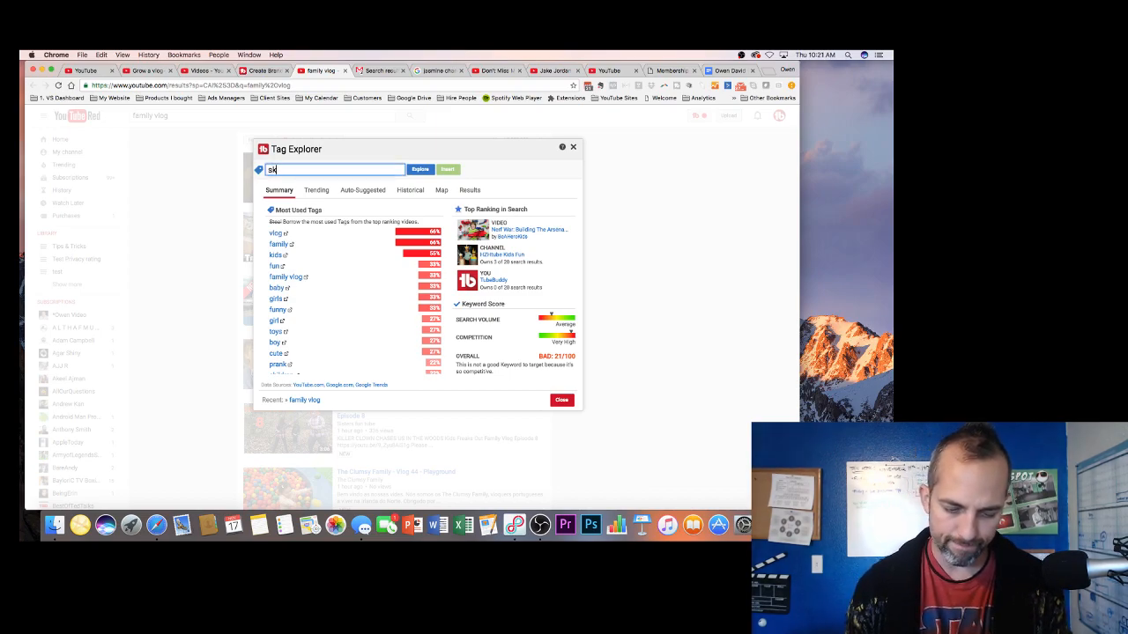
key(BackSpace)
key(BackSpace)
text(agin)
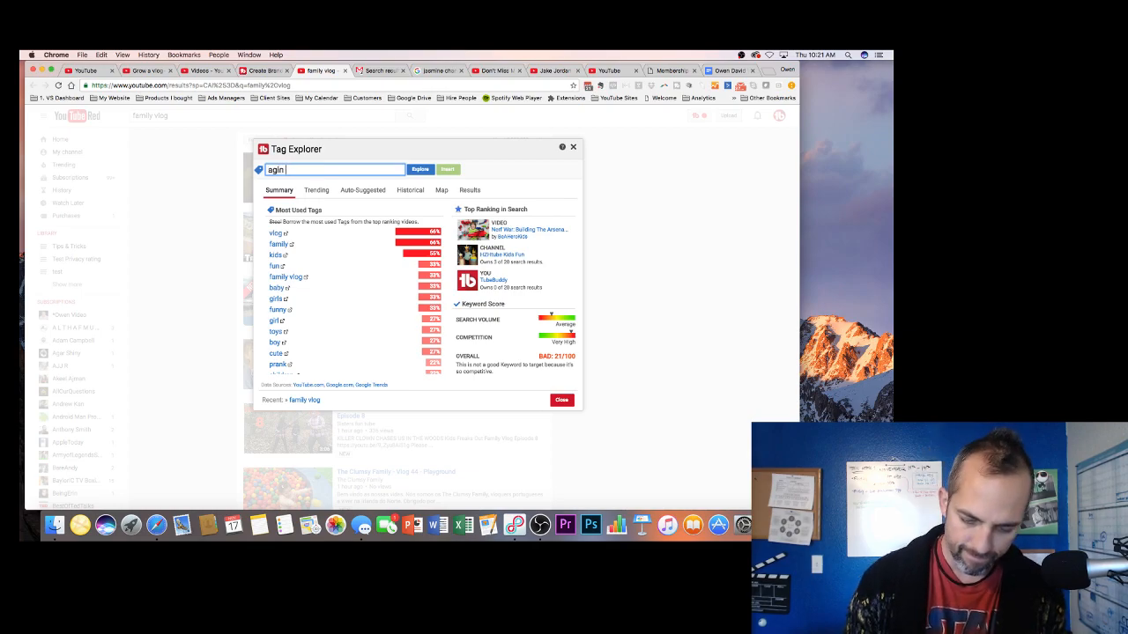
text(g skin)
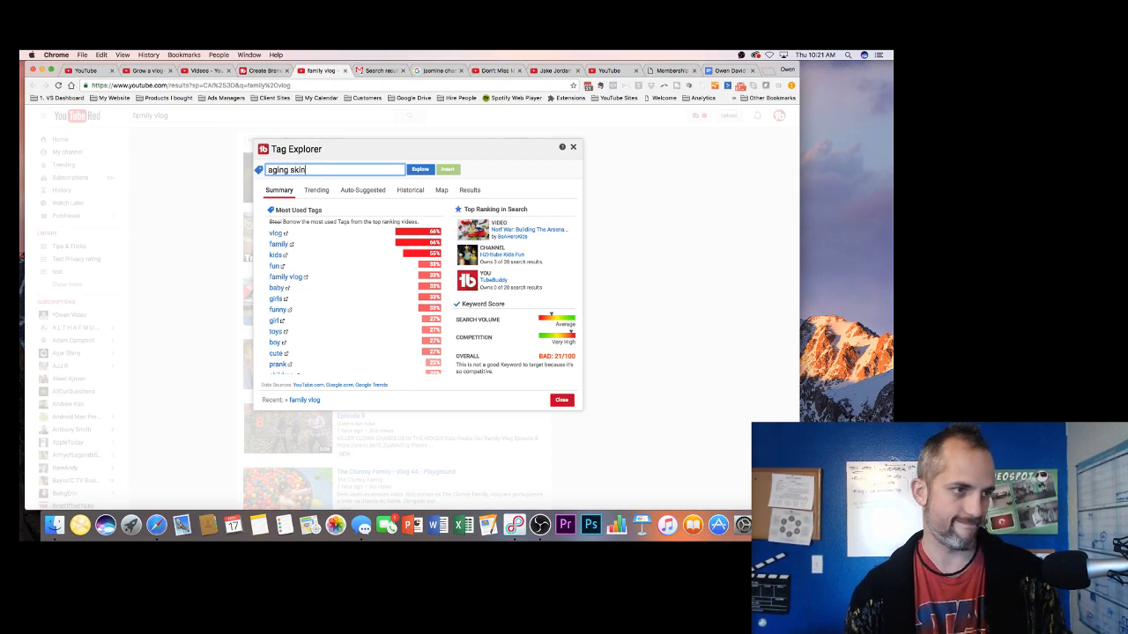
key(Return)
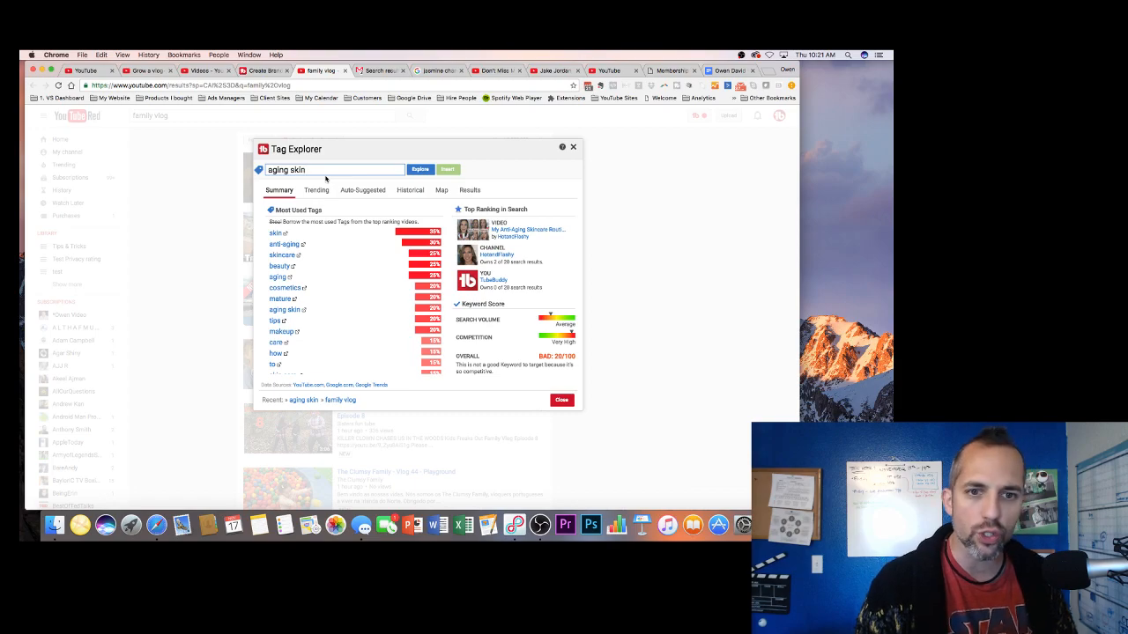
Scroll the aging skin video results and open the channel behind 'The 7 Early Signs of Aging Skin'
click(470, 190)
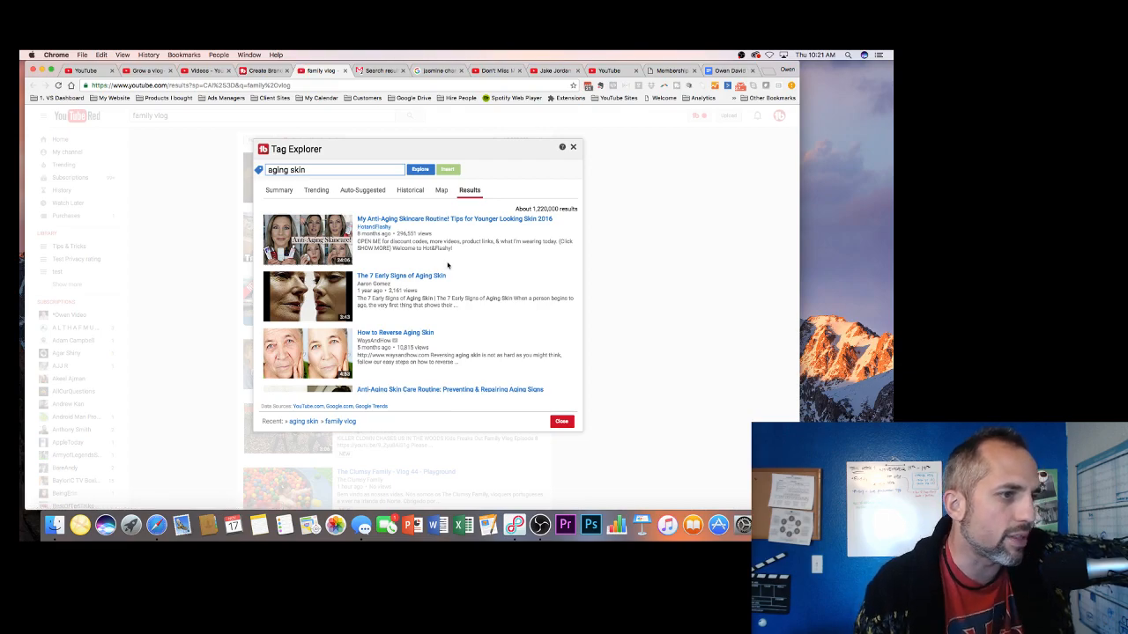
scroll(445, 264, down, 1)
scroll(447, 264, down, 1)
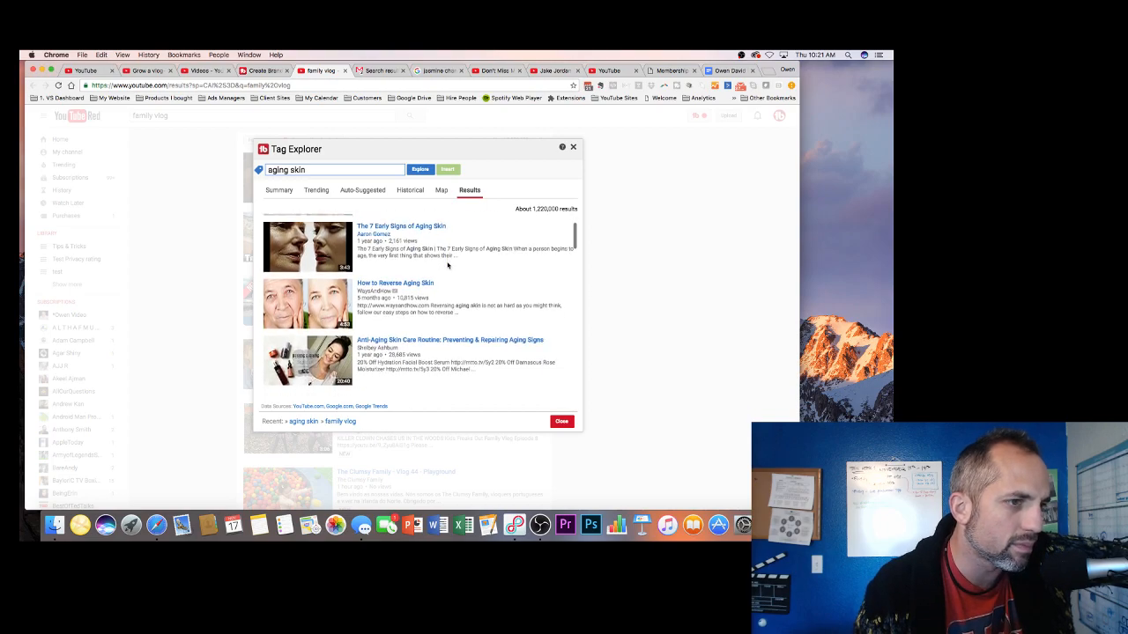
click(380, 236)
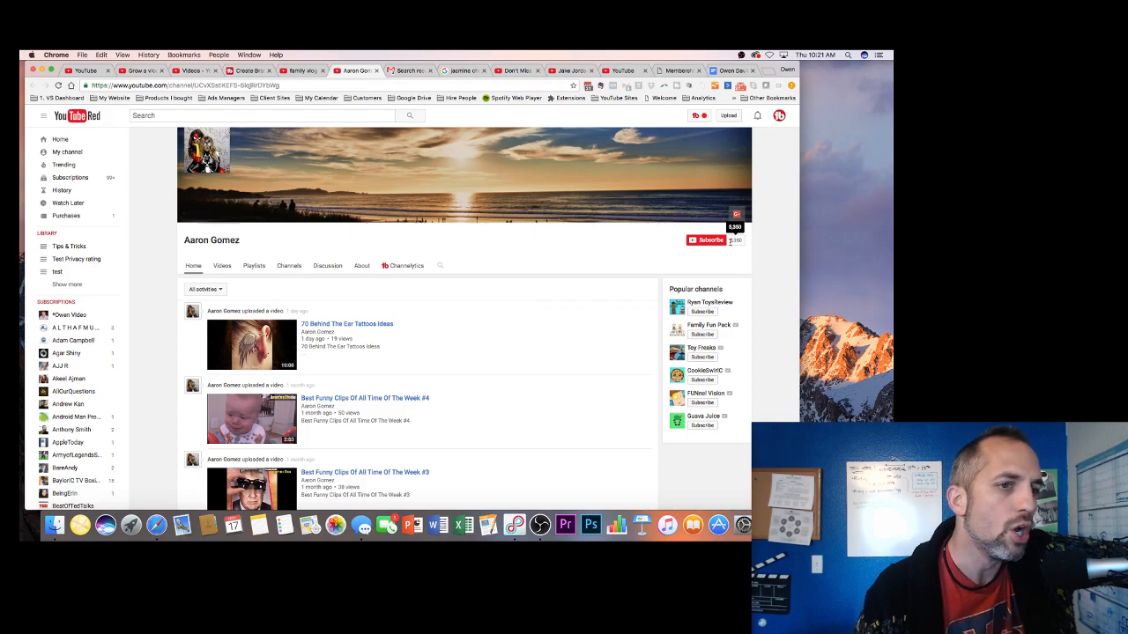
Browse the creator's uploaded videos, then return to Tag Explorer and select the 'aging skin' keyword
click(227, 267)
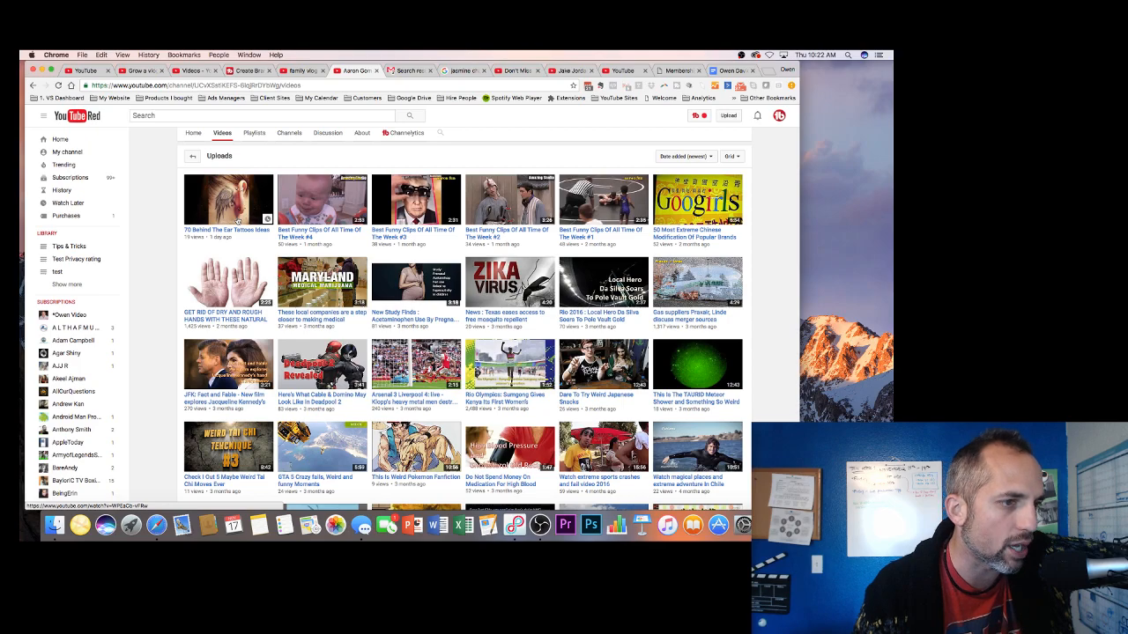
scroll(236, 222, up, 3)
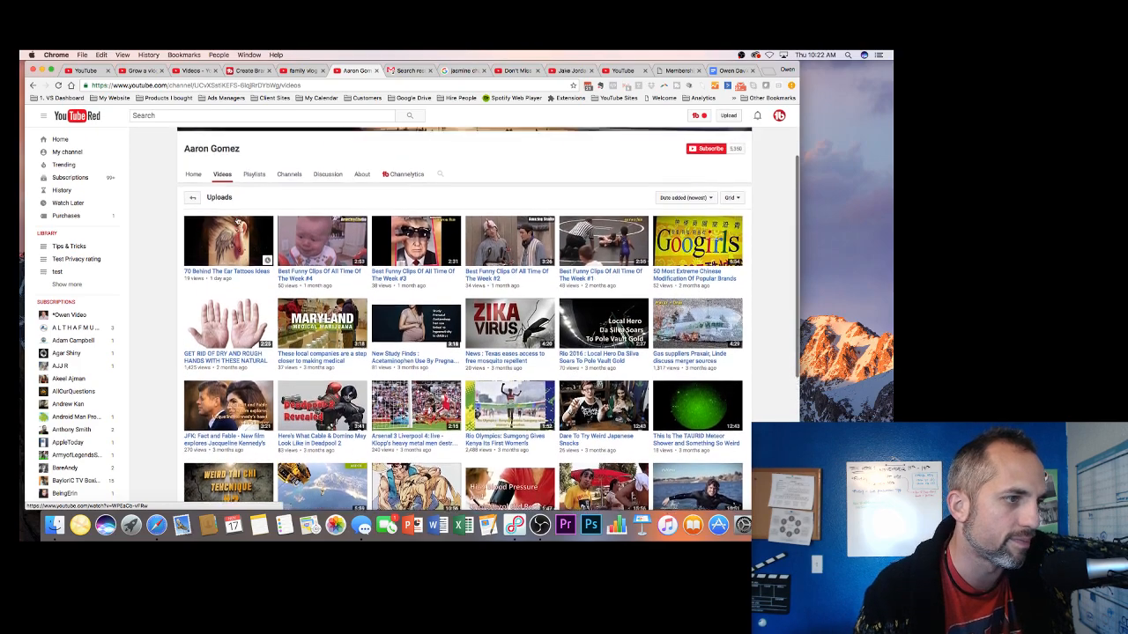
scroll(236, 222, up, 5)
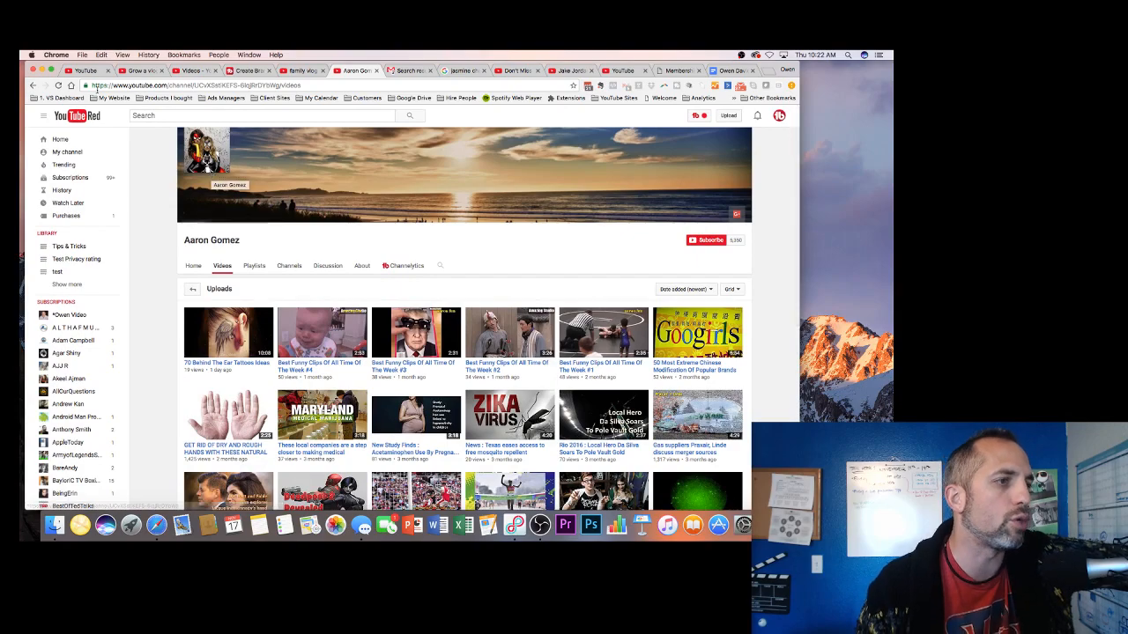
click(302, 70)
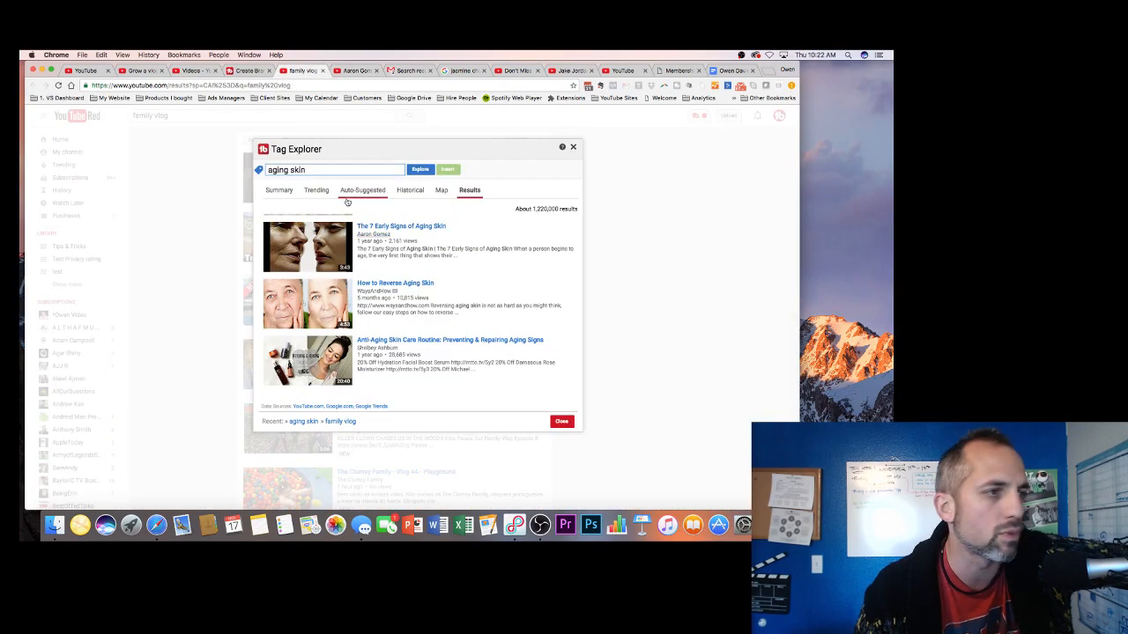
triple_click(318, 171)
key(super+c)
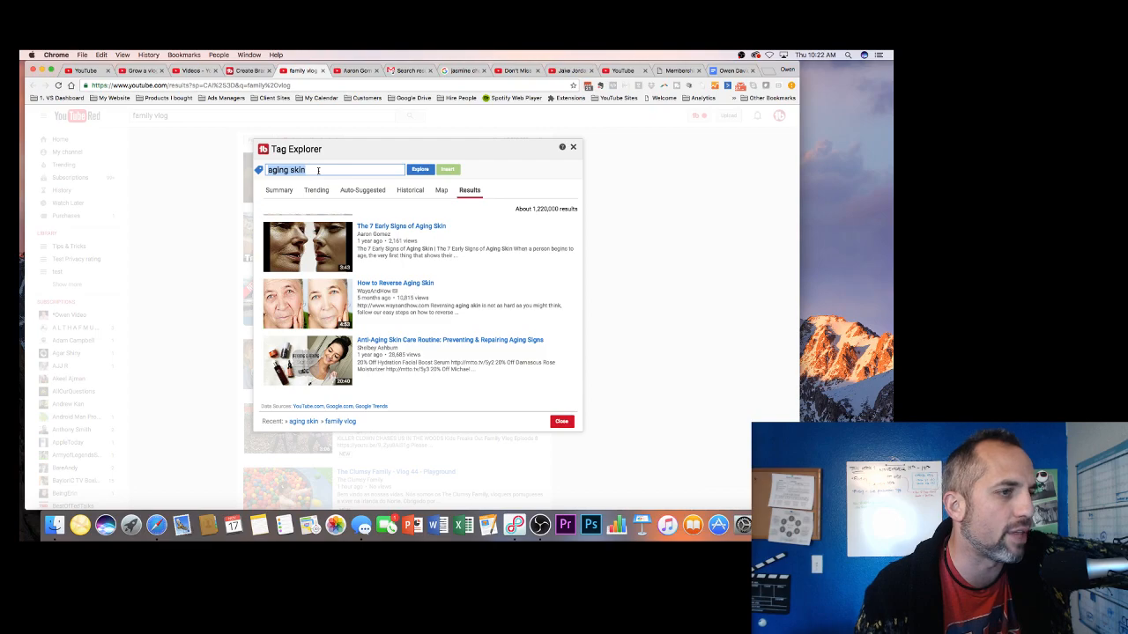
Replace the brand alert's search phrase with the pasted 'aging skin' and save the alert
click(244, 72)
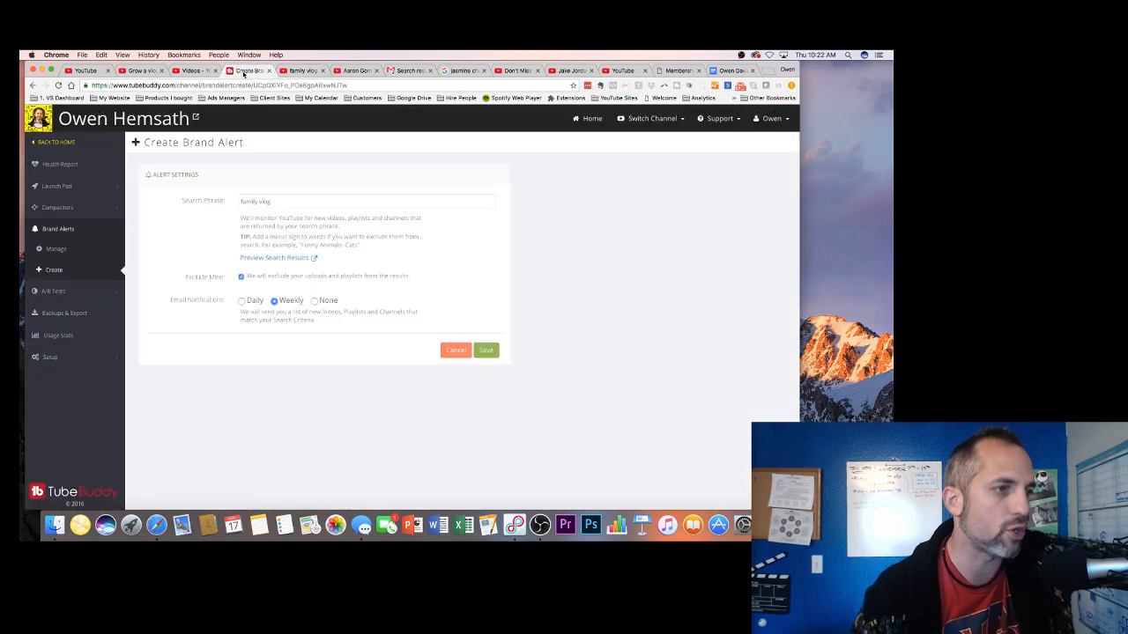
triple_click(293, 198)
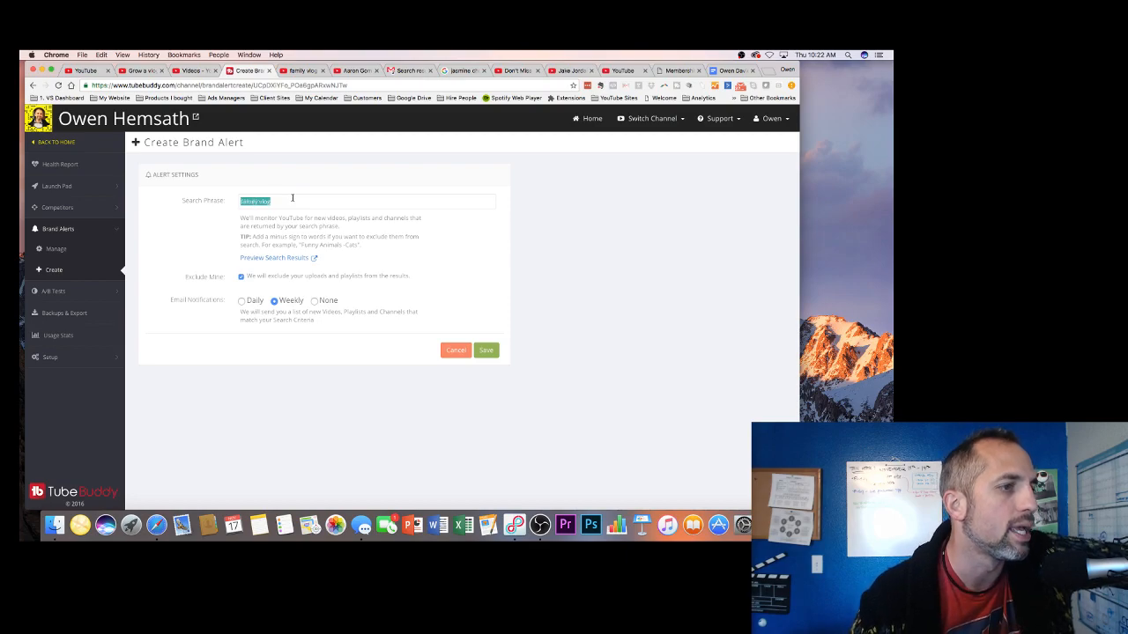
key(super+v)
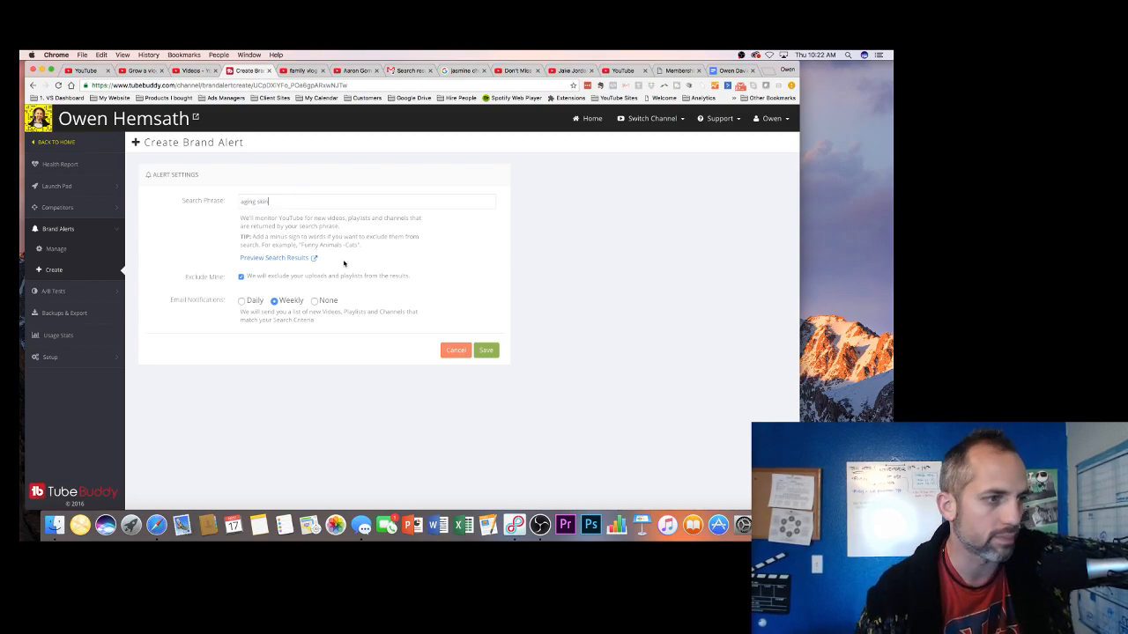
click(487, 350)
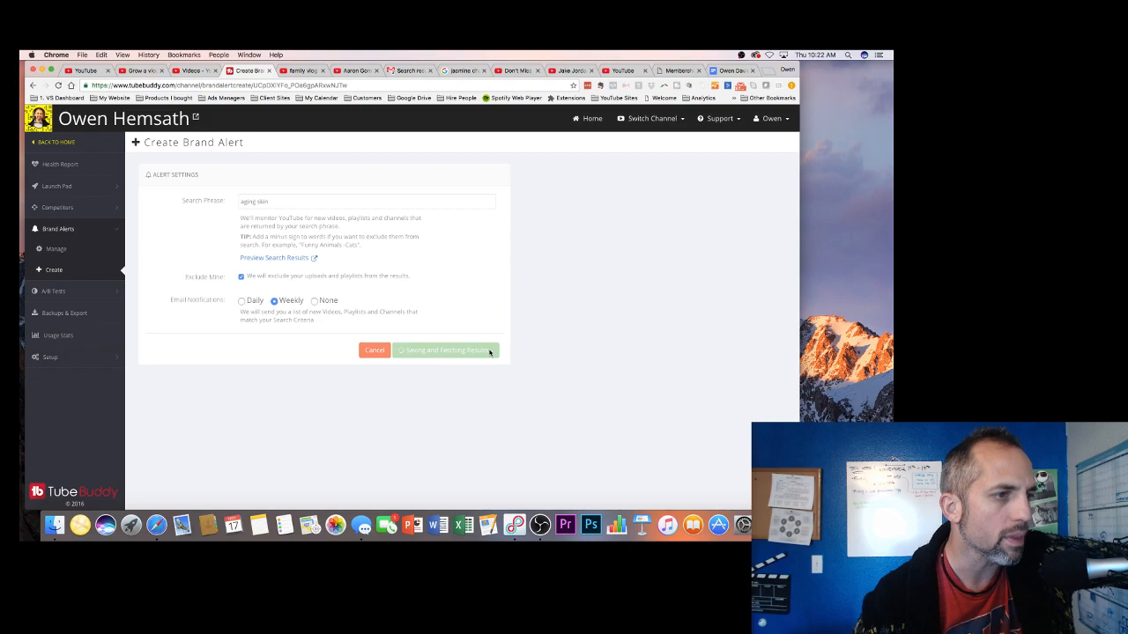